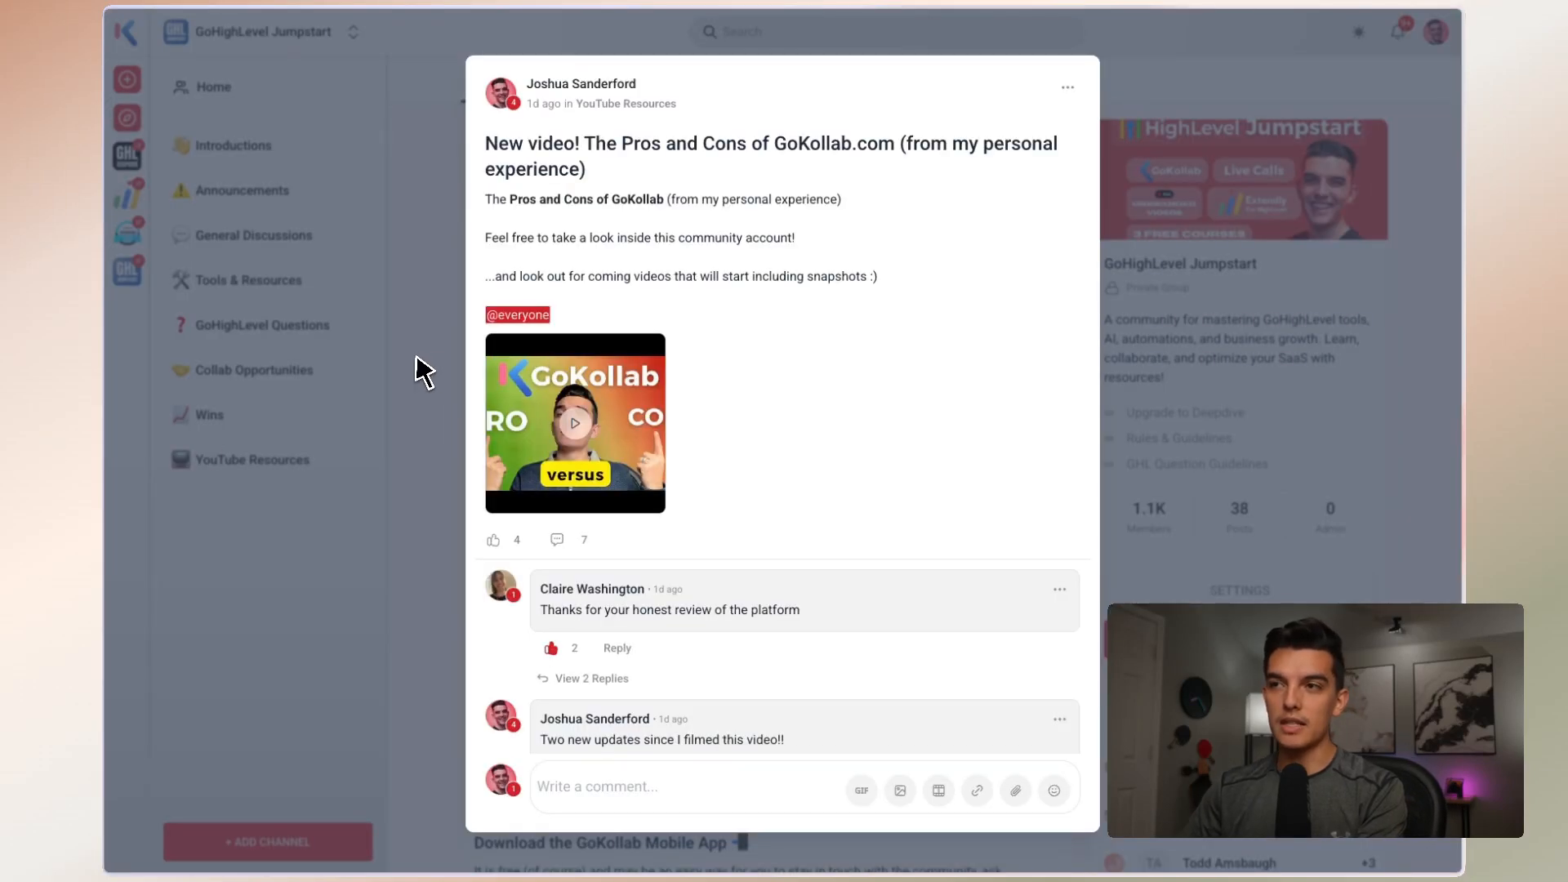
Close the open community post and examine the full list of notification preferences in the account settings
{"action": "left_click", "coordinate": [423, 369]}
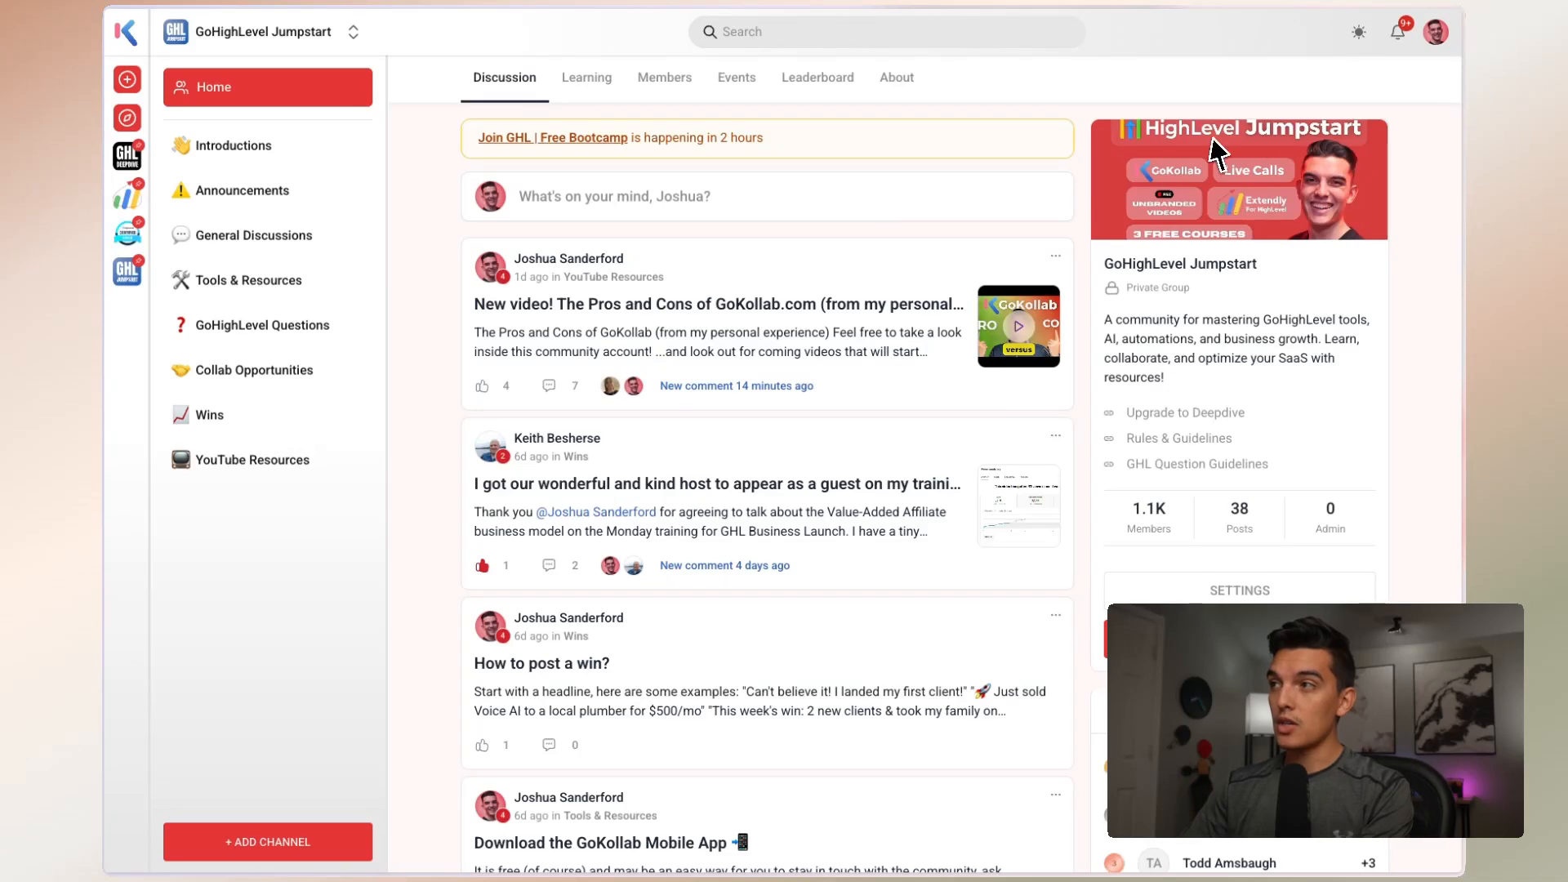
{"action": "left_click", "coordinate": [1436, 33]}
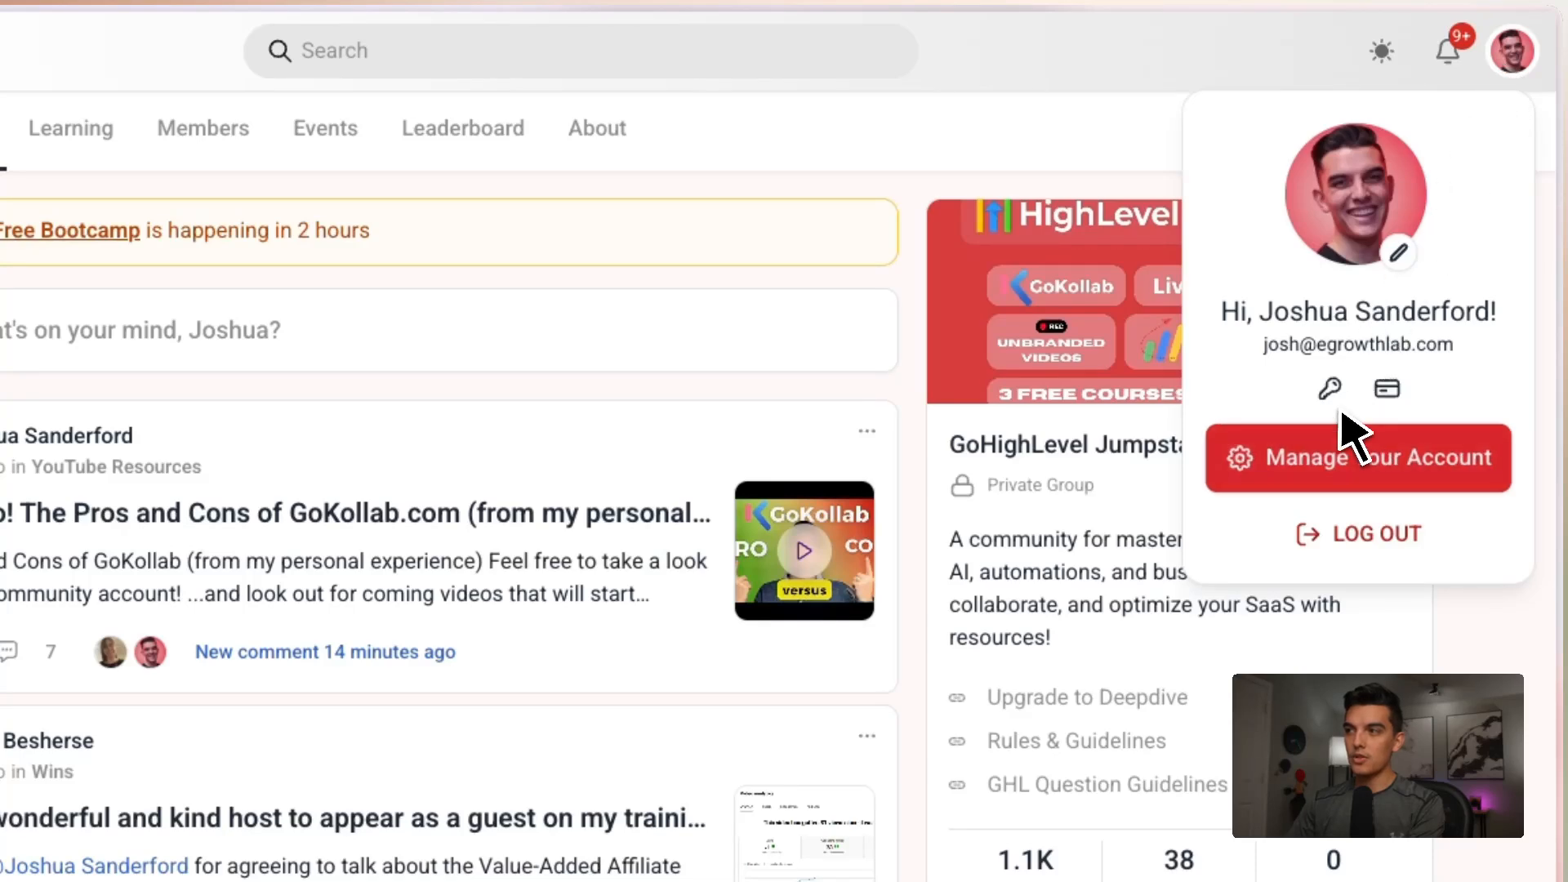
{"action": "left_click", "coordinate": [1383, 465]}
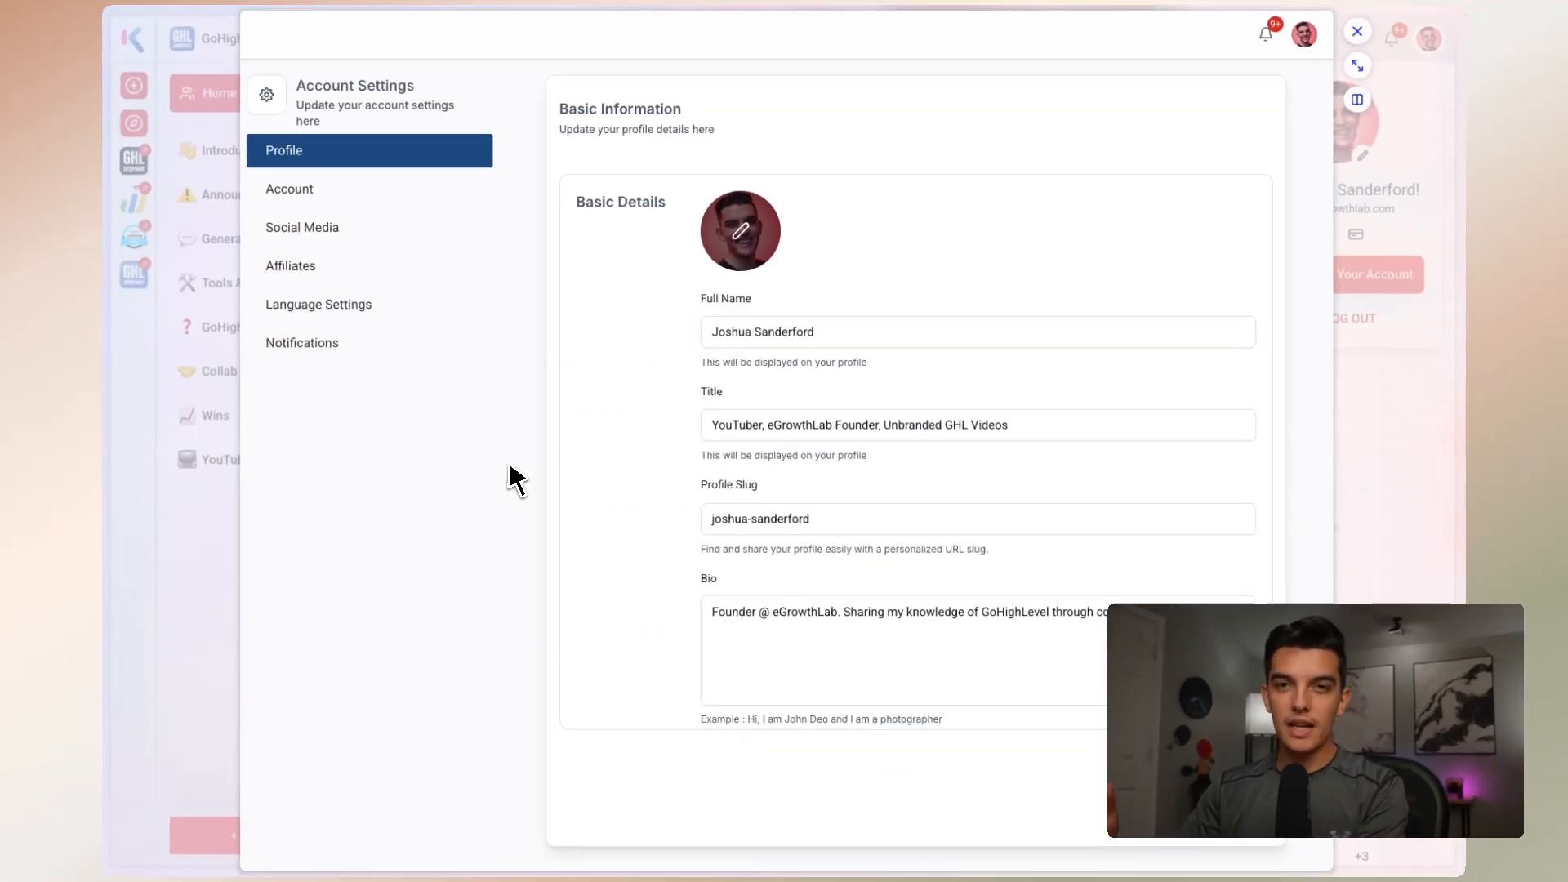
{"action": "left_click", "coordinate": [336, 353]}
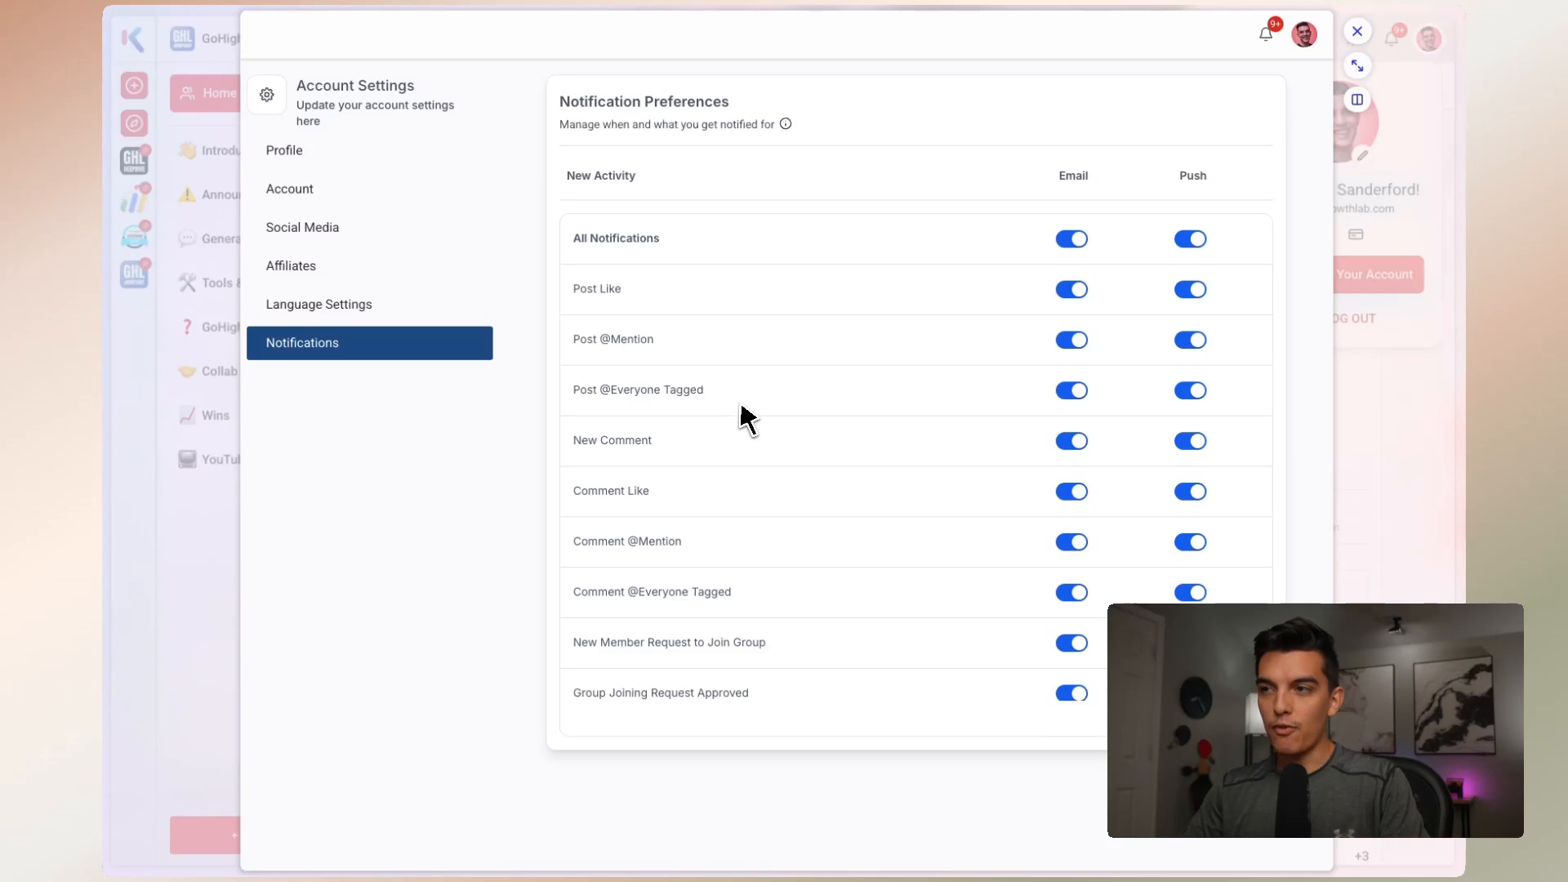
{"action": "scroll", "coordinate": [747, 419], "scroll_direction": "down", "scroll_amount": 4}
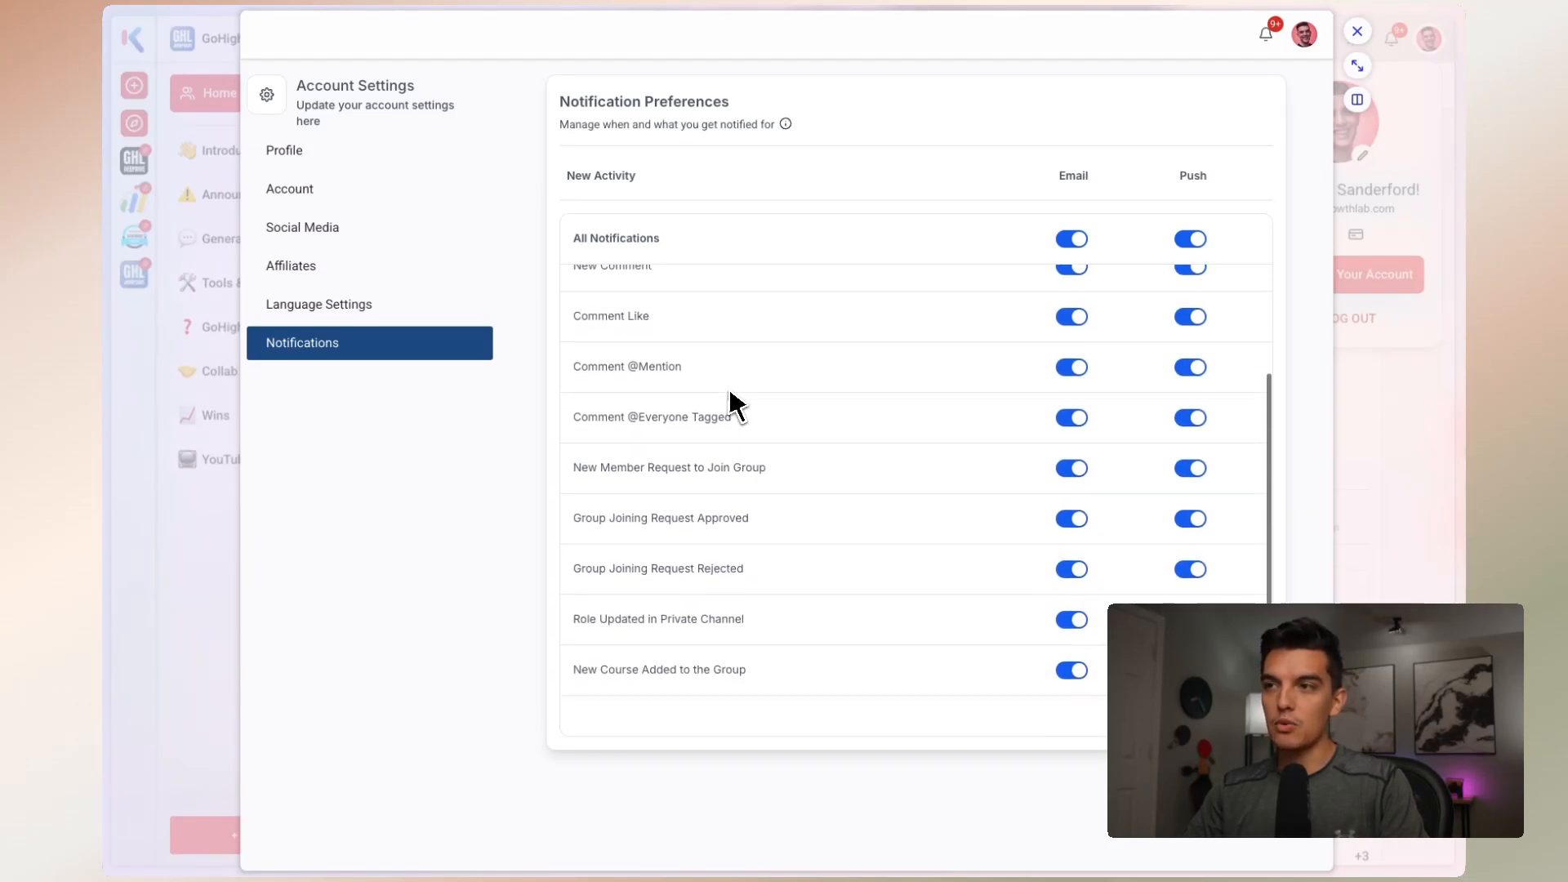
{"action": "scroll", "coordinate": [736, 403], "scroll_direction": "down", "scroll_amount": 1}
{"action": "scroll", "coordinate": [792, 515], "scroll_direction": "down", "scroll_amount": 1}
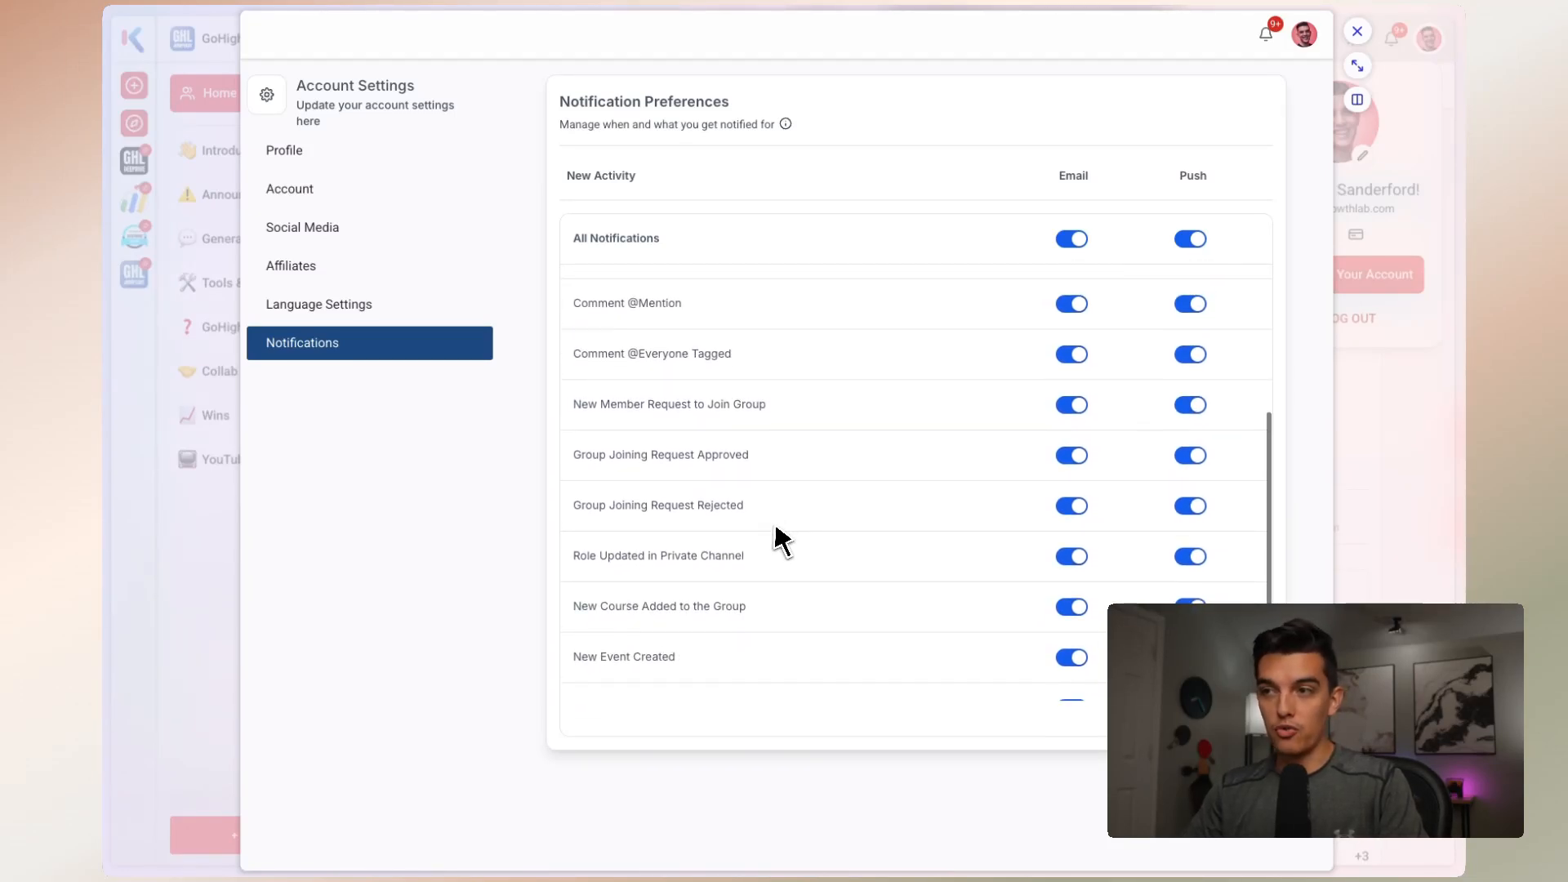
{"action": "scroll", "coordinate": [780, 529], "scroll_direction": "down", "scroll_amount": 1}
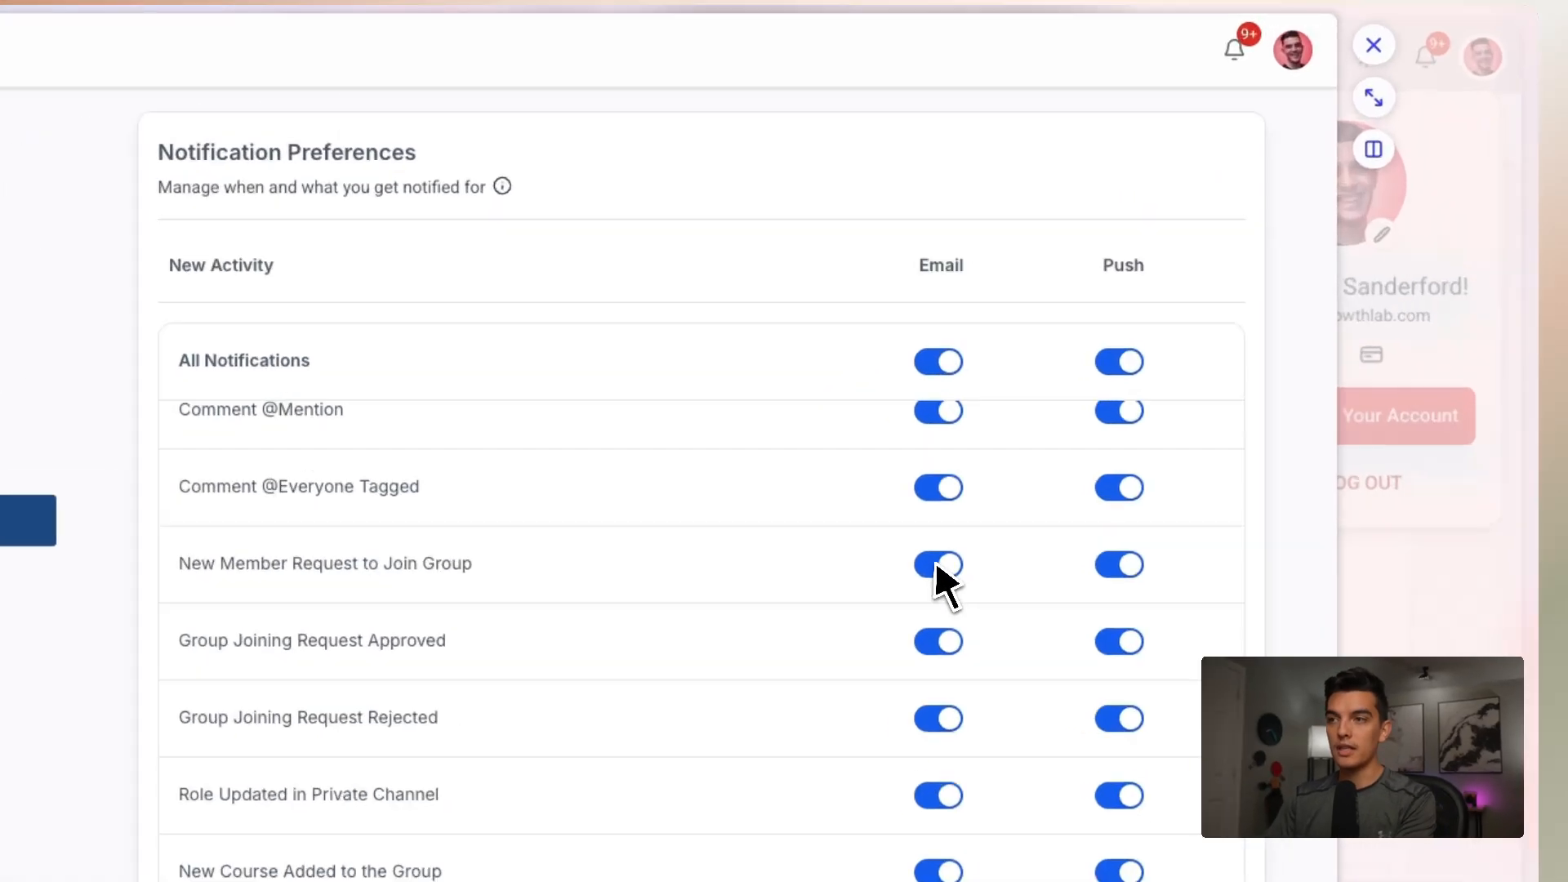
Switch the email notification for New Member Request to Join Group off and back on, and dismiss the update message
{"action": "left_click", "coordinate": [1070, 373]}
{"action": "left_click", "coordinate": [1070, 372]}
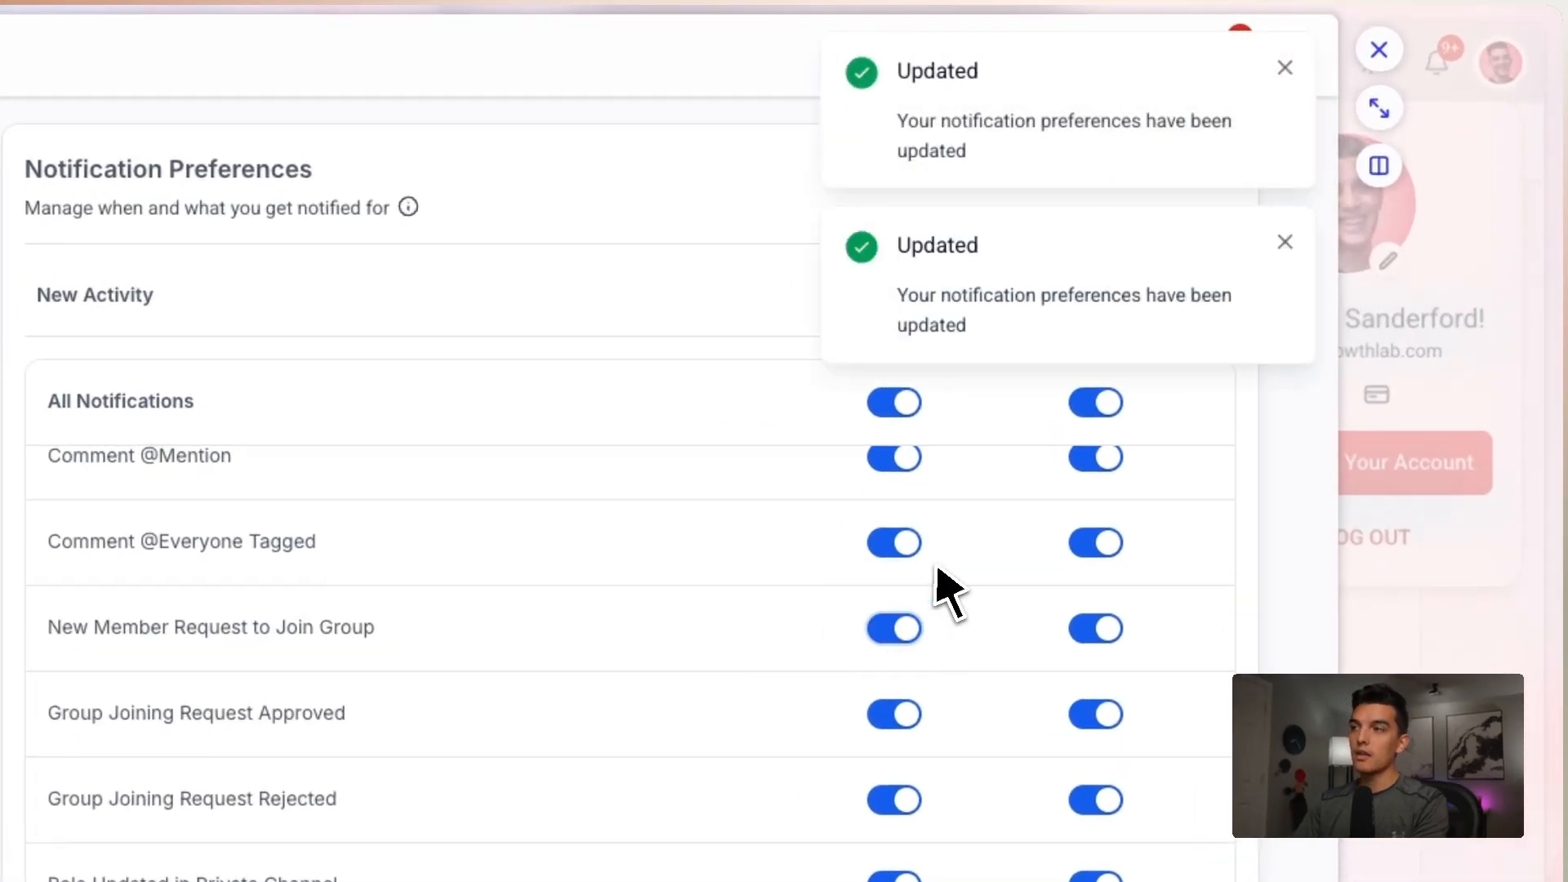
{"action": "left_click", "coordinate": [1285, 242]}
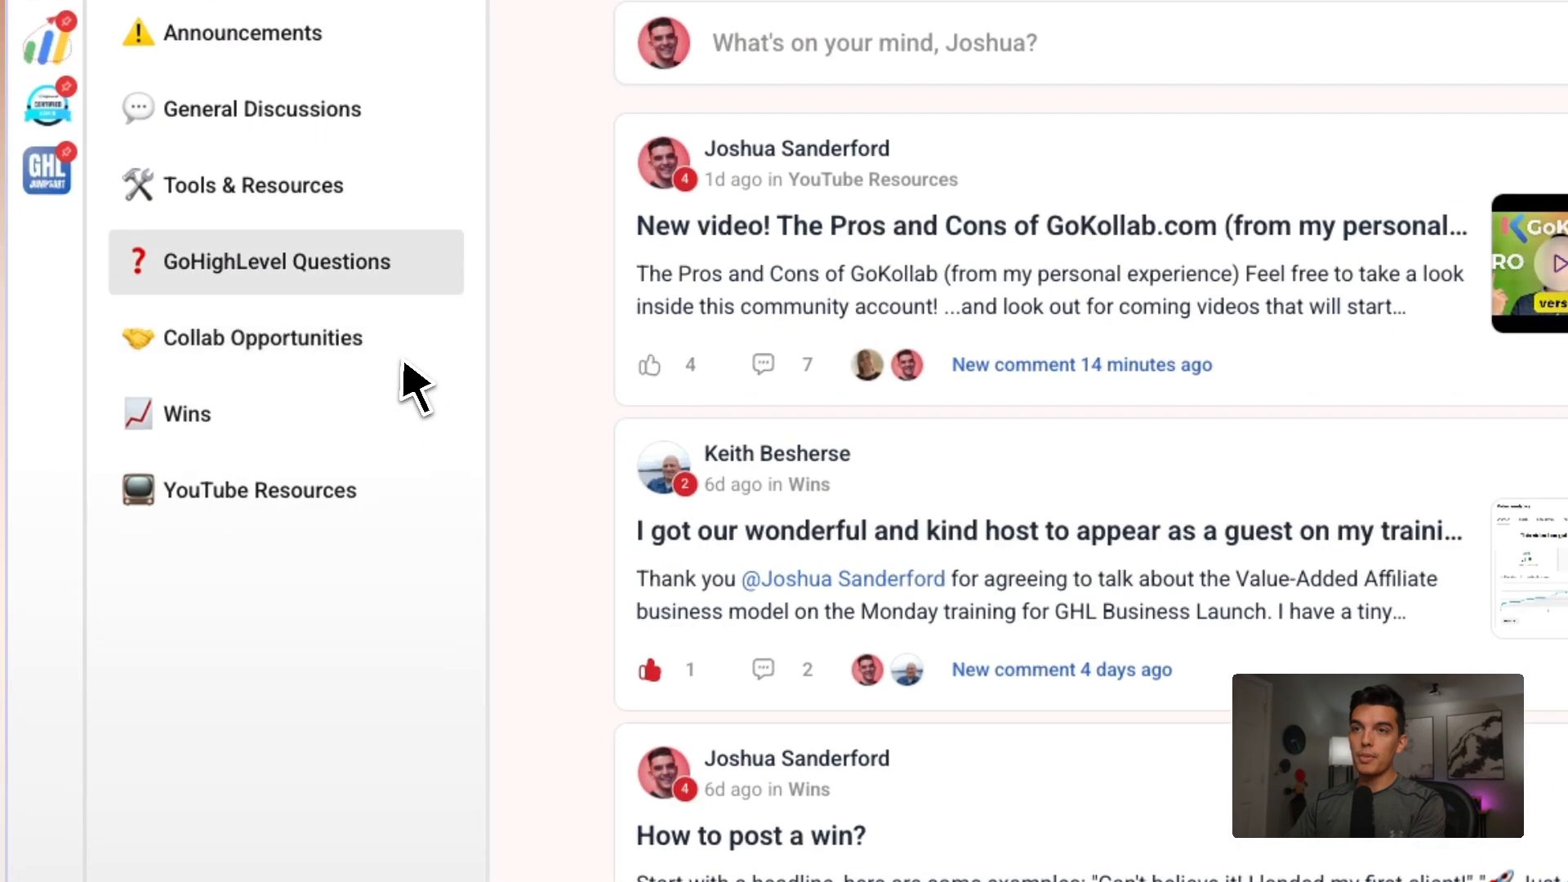
Switch to the GoHighLevel account and open the New Member Granted Push Notification workflow from the GoHighLevel JumpStart Community folder
{"action": "scroll", "coordinate": [409, 385], "scroll_direction": "up", "scroll_amount": 1}
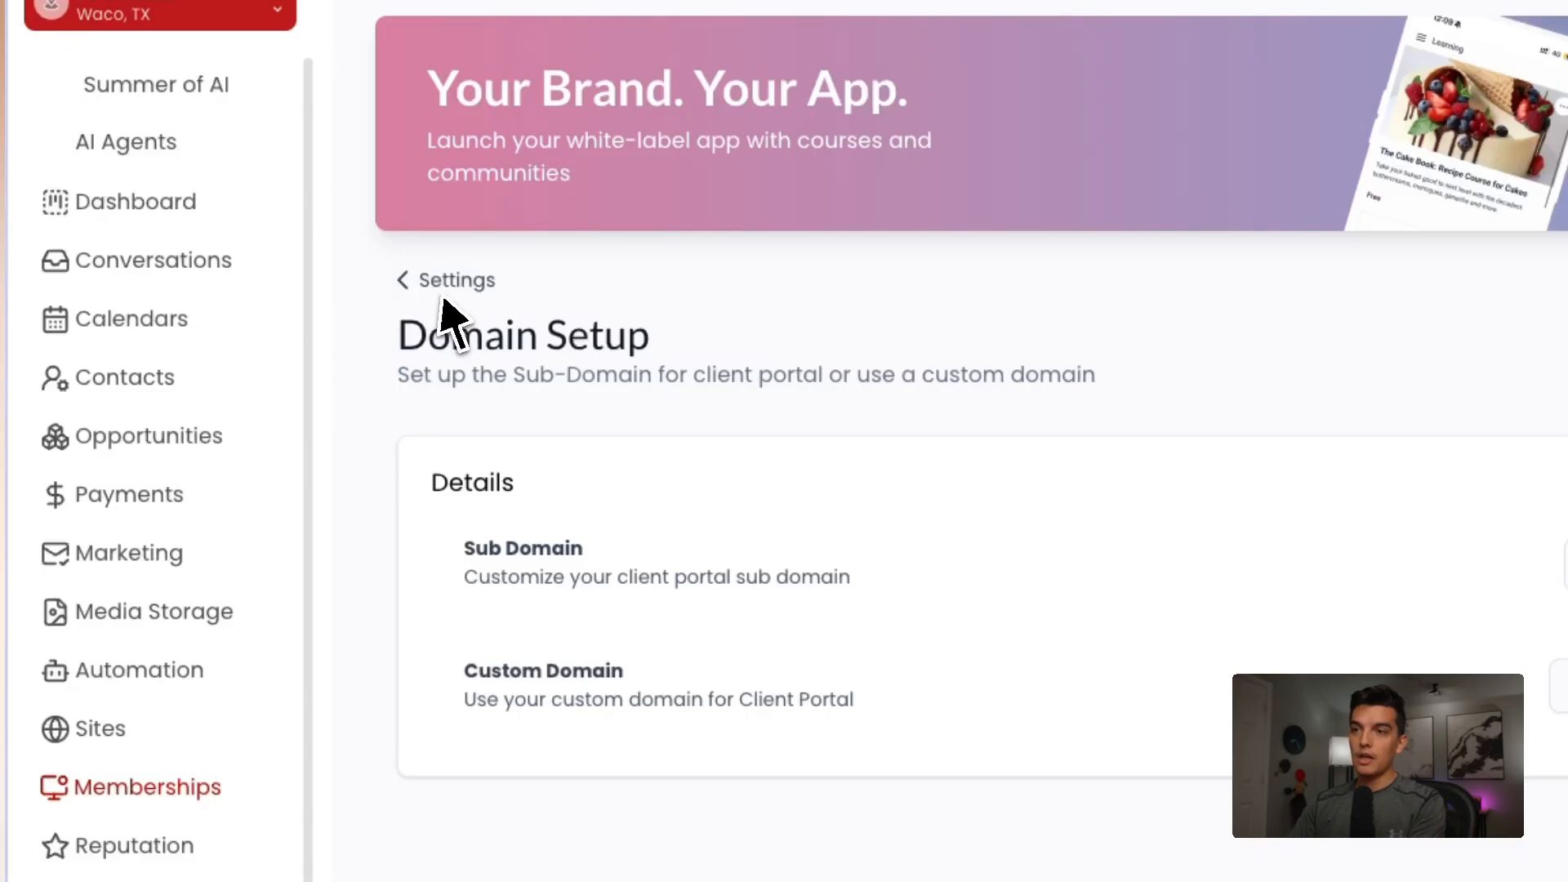
{"action": "left_click", "coordinate": [173, 676]}
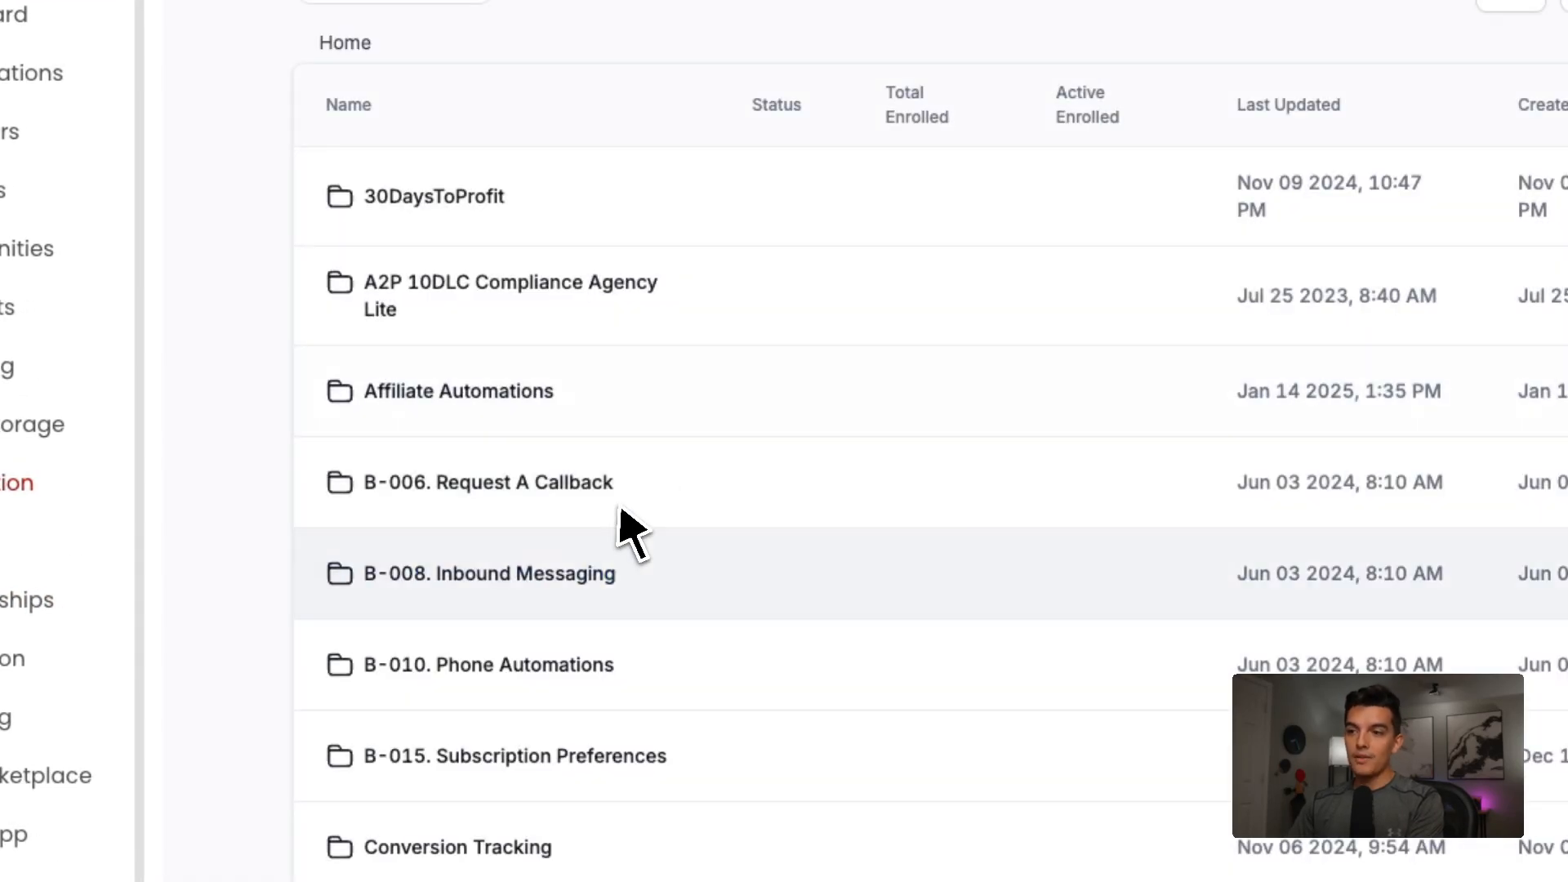
{"action": "scroll", "coordinate": [716, 655], "scroll_direction": "down", "scroll_amount": 1}
{"action": "left_click", "coordinate": [629, 788]}
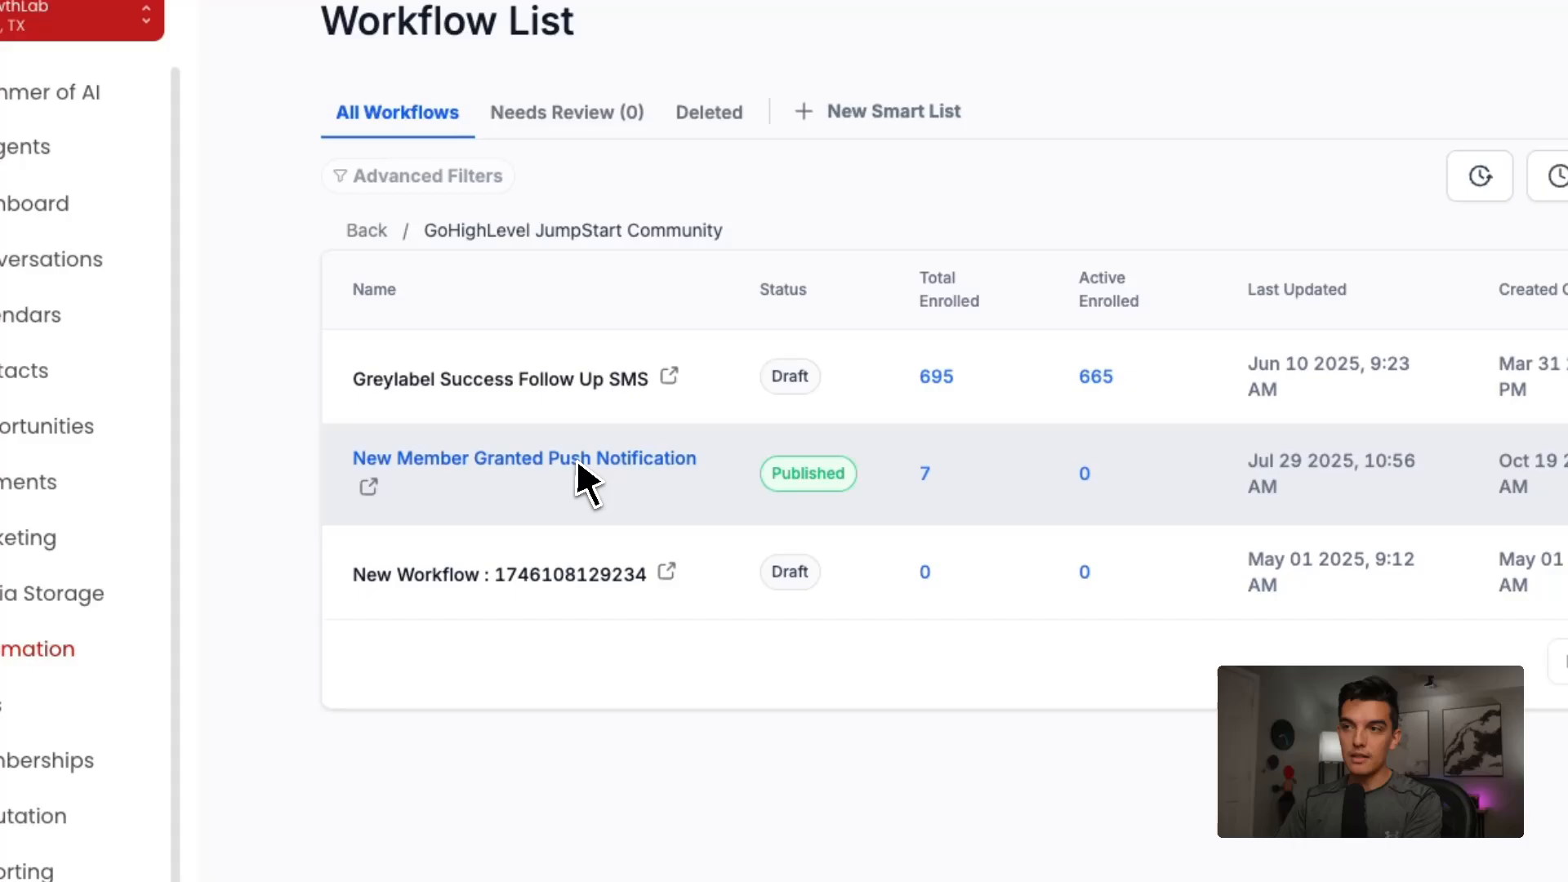
{"action": "left_click", "coordinate": [528, 403]}
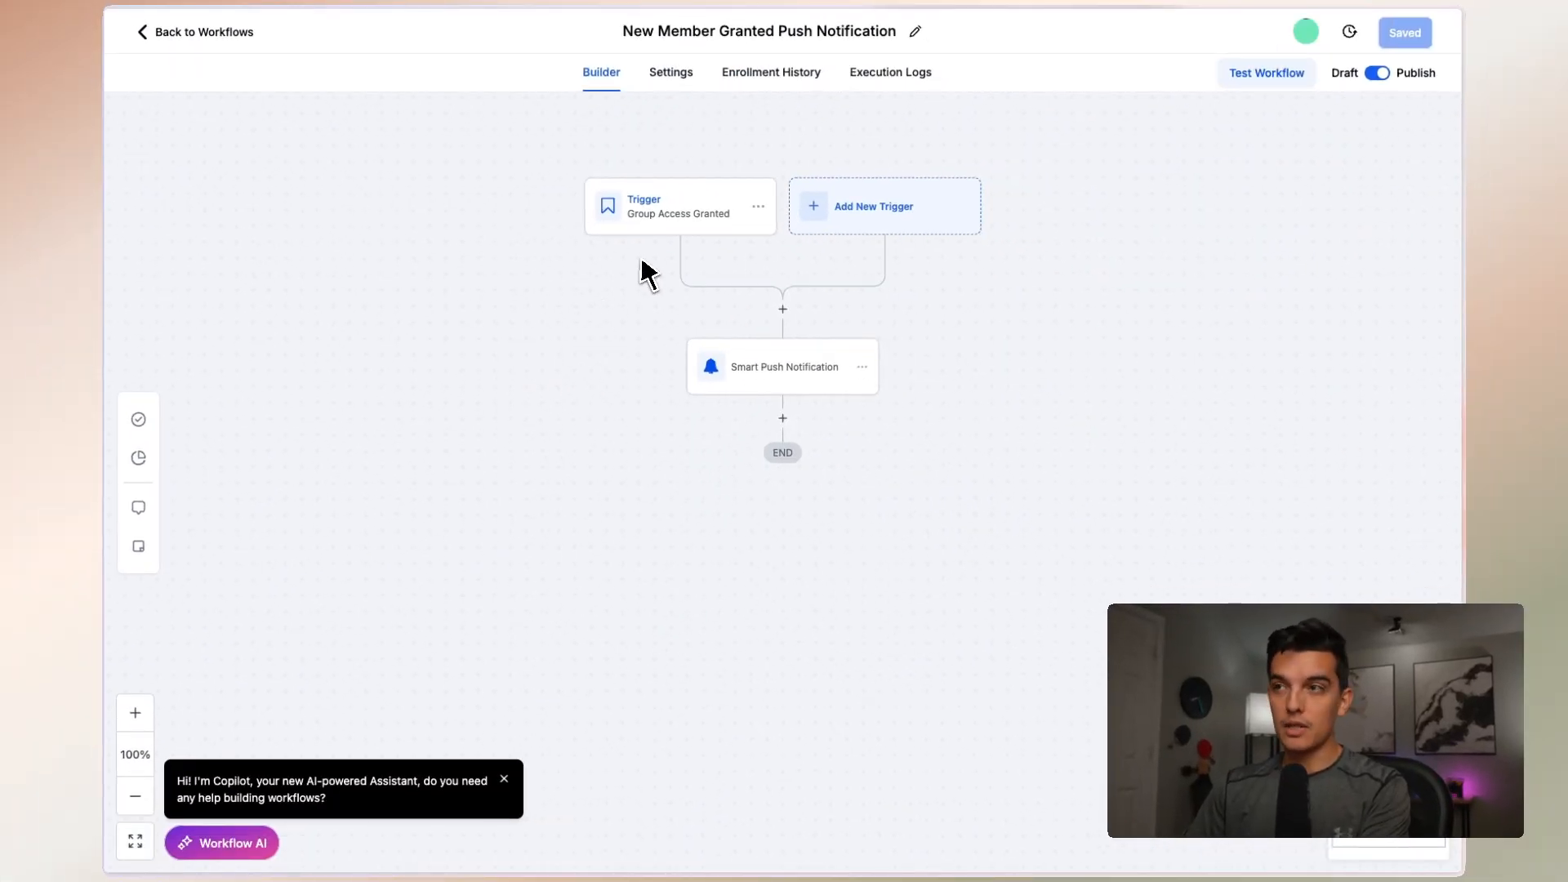
Inspect the settings of the workflow's Group Access Granted trigger and its Smart Push Notification action, including the title's contact name placeholder
{"action": "left_click", "coordinate": [647, 221]}
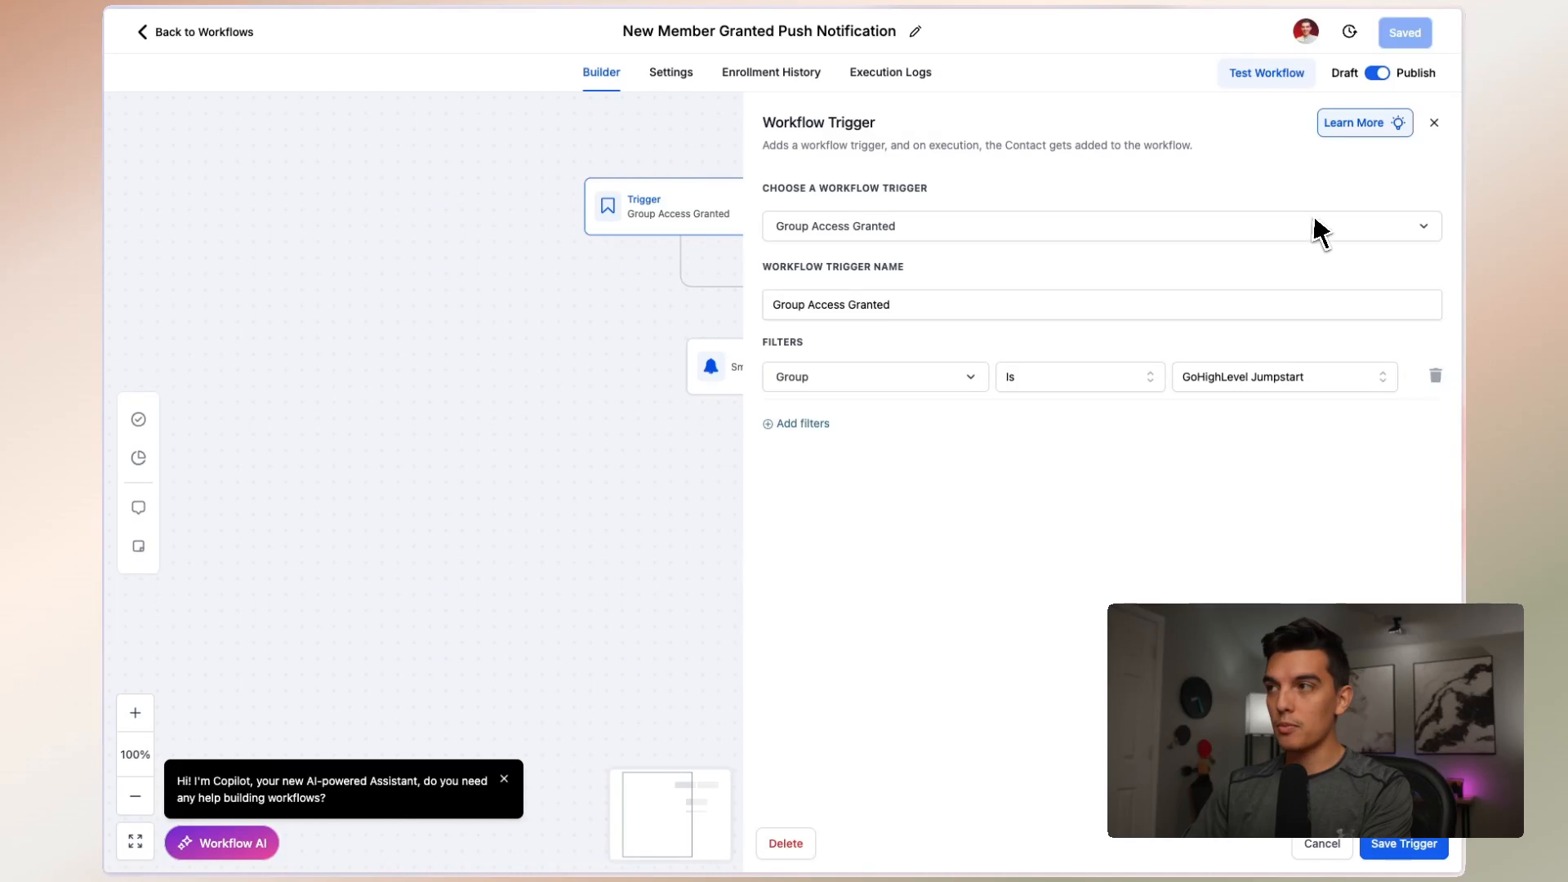
{"action": "left_click", "coordinate": [1433, 124]}
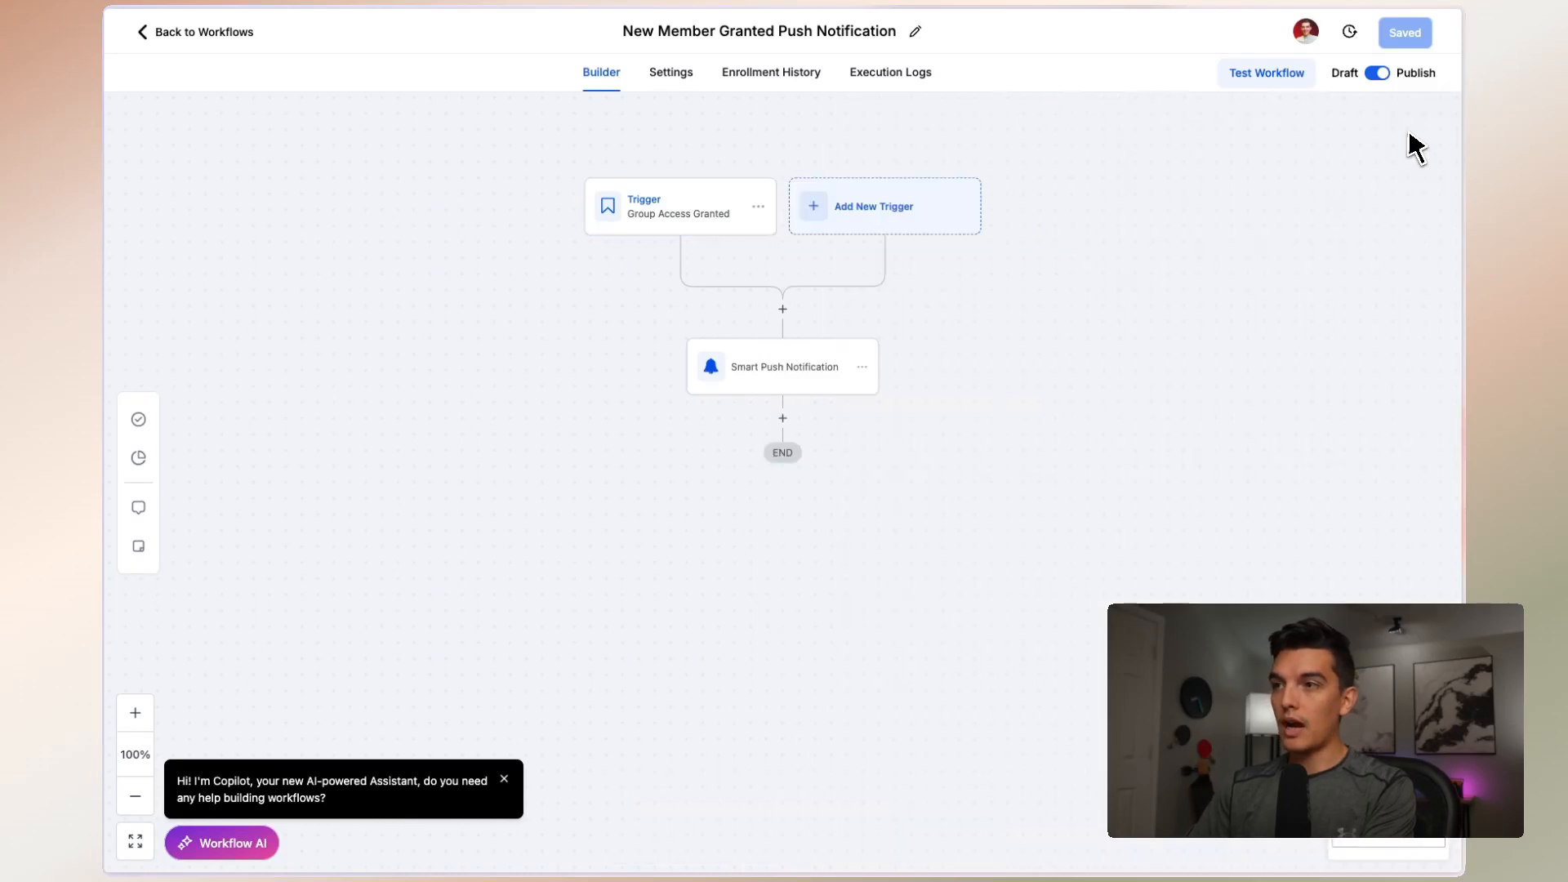
{"action": "left_click", "coordinate": [777, 378]}
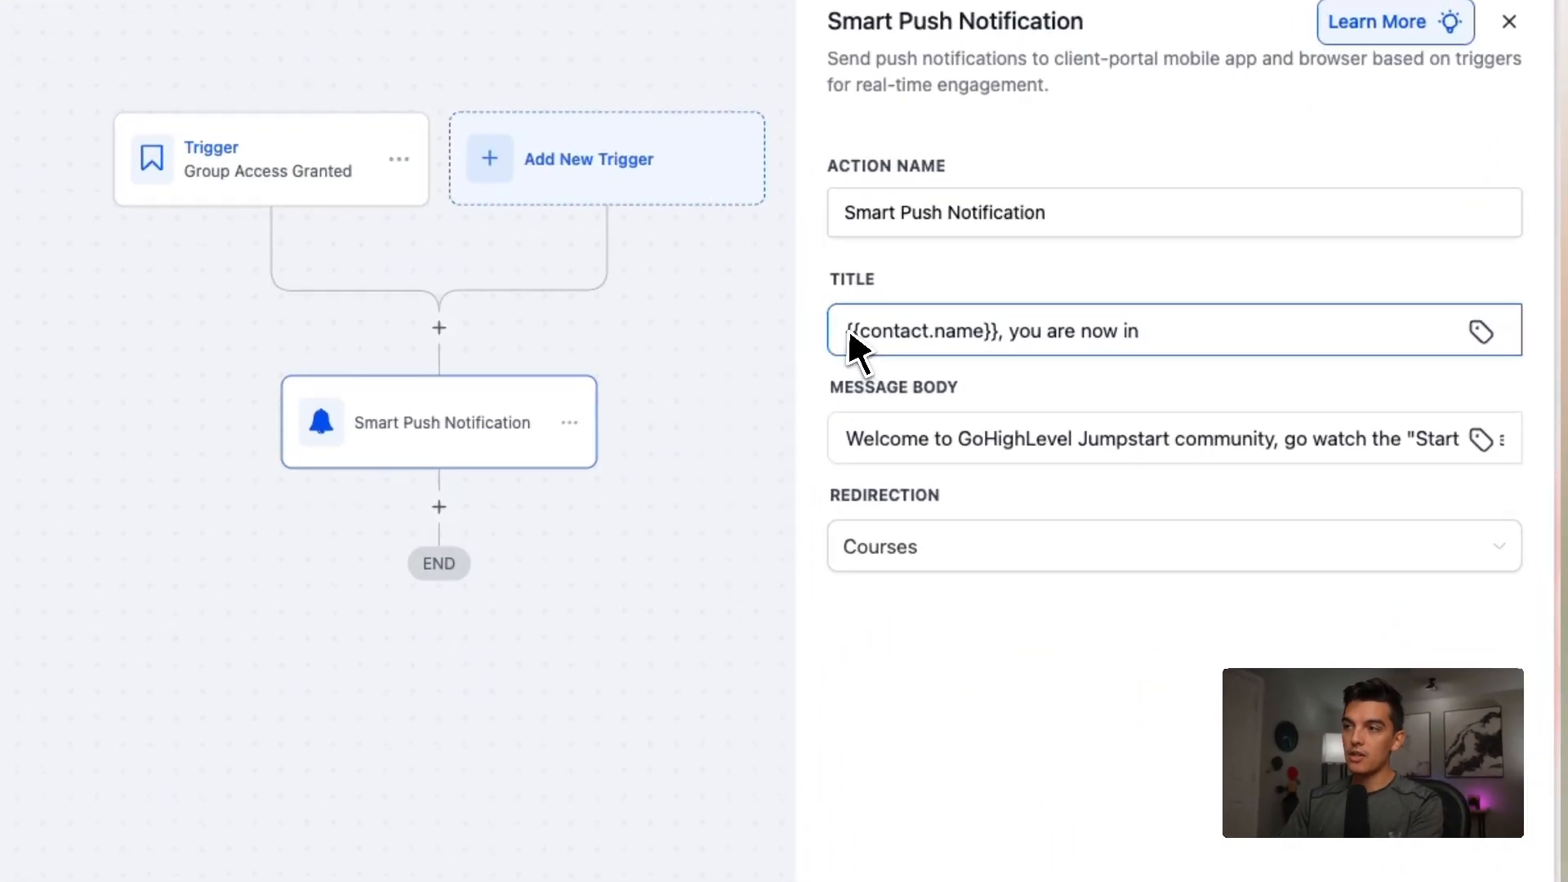
{"action": "left_click_drag", "start_coordinate": [1033, 312], "coordinate": [1124, 319]}
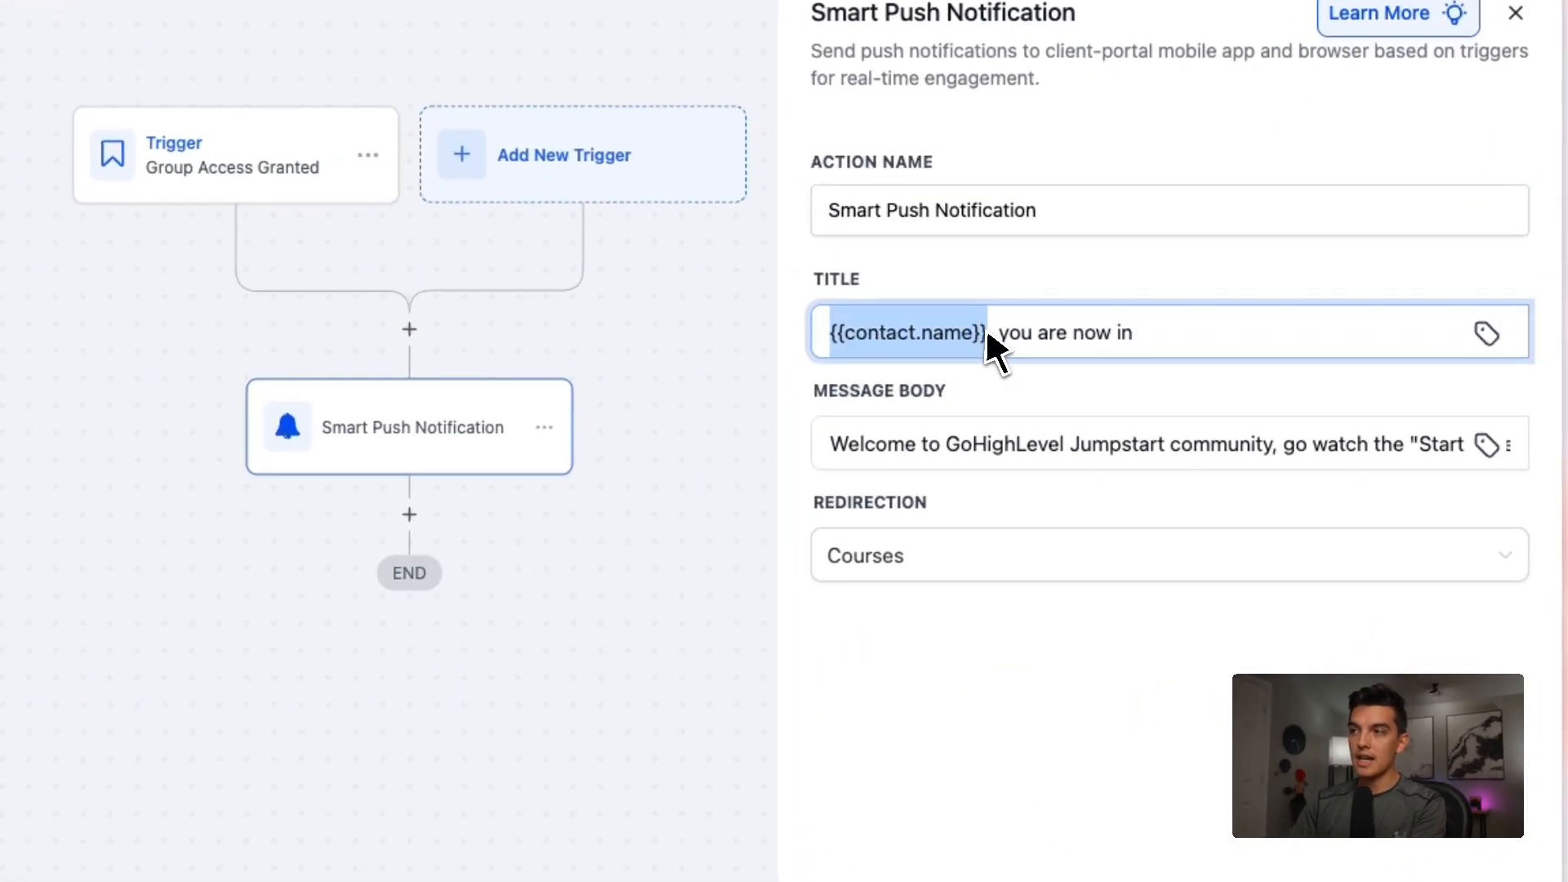
{"action": "left_click", "coordinate": [1170, 342]}
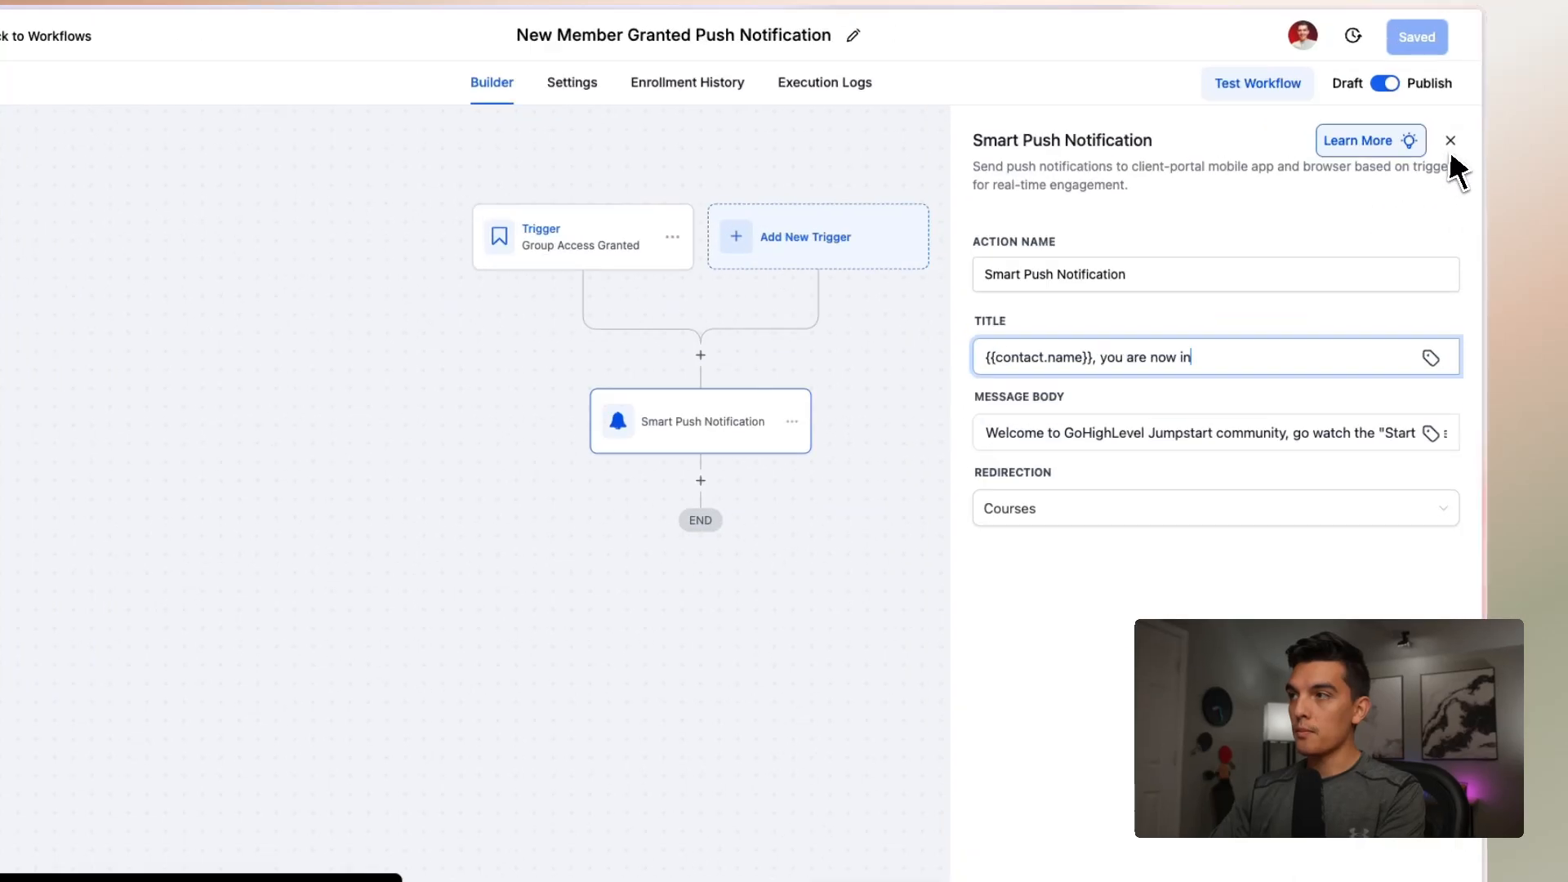
{"action": "left_click", "coordinate": [1435, 123]}
Browse the available triggers for a new workflow trigger, through the Courses and Communities groups
{"action": "left_click", "coordinate": [764, 196]}
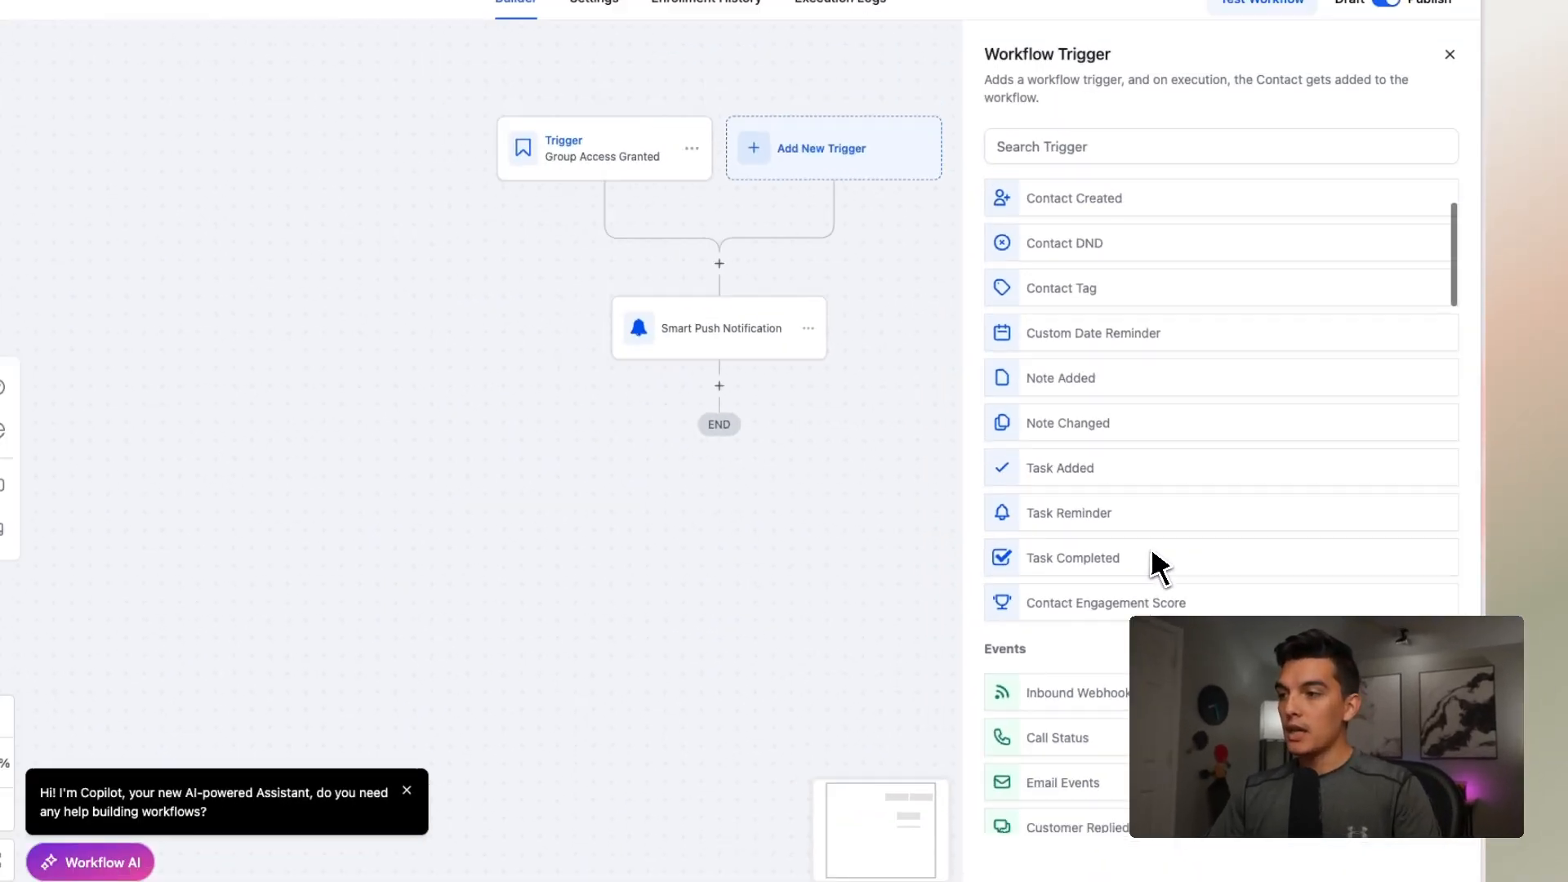
{"action": "scroll", "coordinate": [1095, 564], "scroll_direction": "down", "scroll_amount": 10}
{"action": "scroll", "coordinate": [1170, 576], "scroll_direction": "down", "scroll_amount": 5}
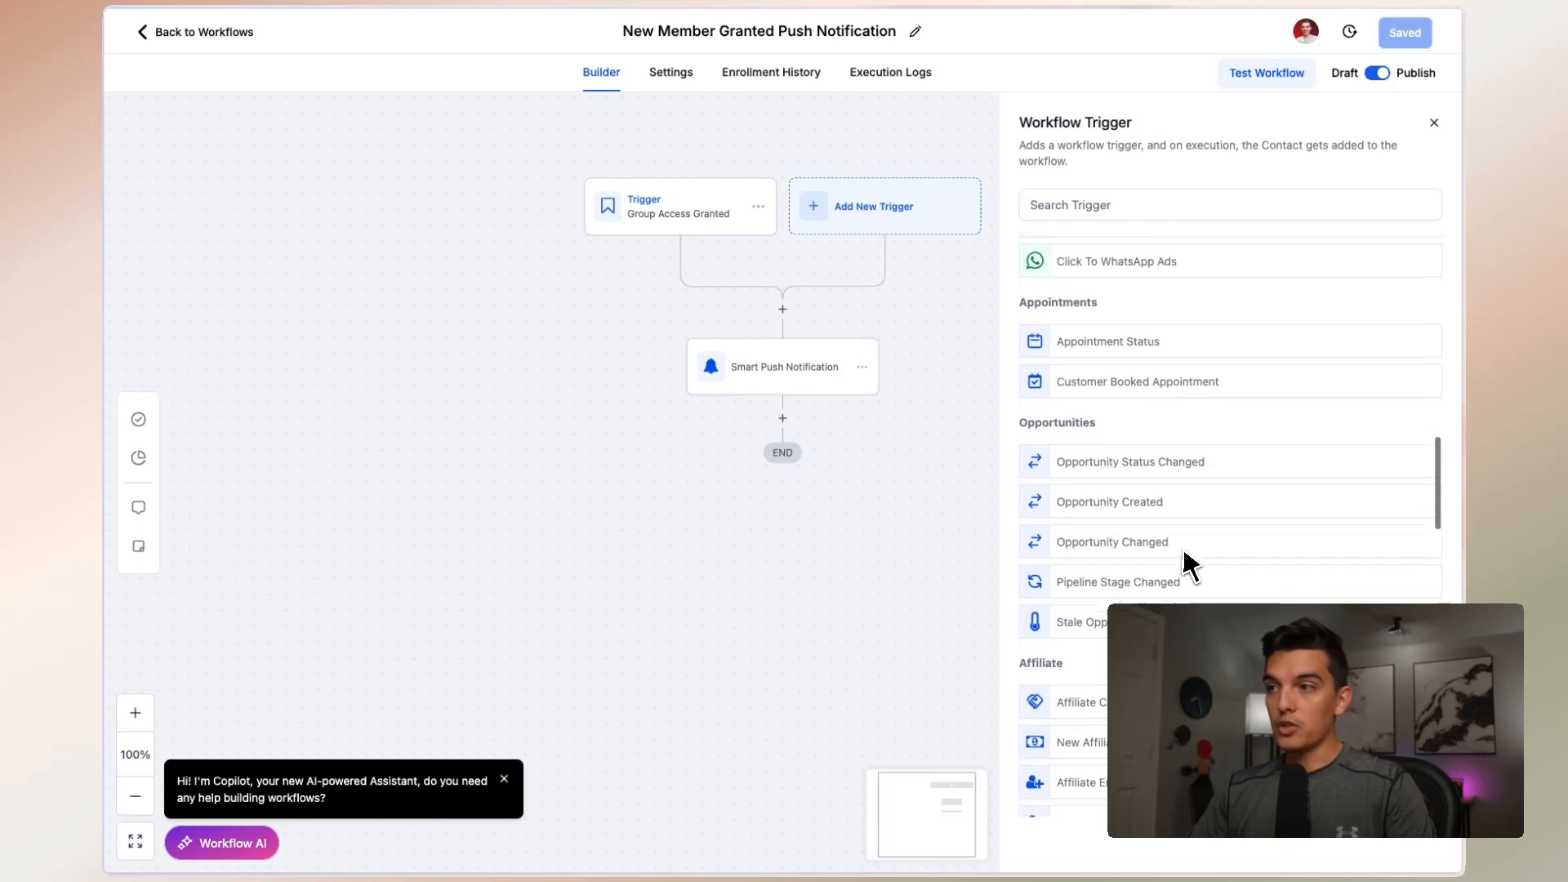
{"action": "scroll", "coordinate": [1190, 549], "scroll_direction": "down", "scroll_amount": 8}
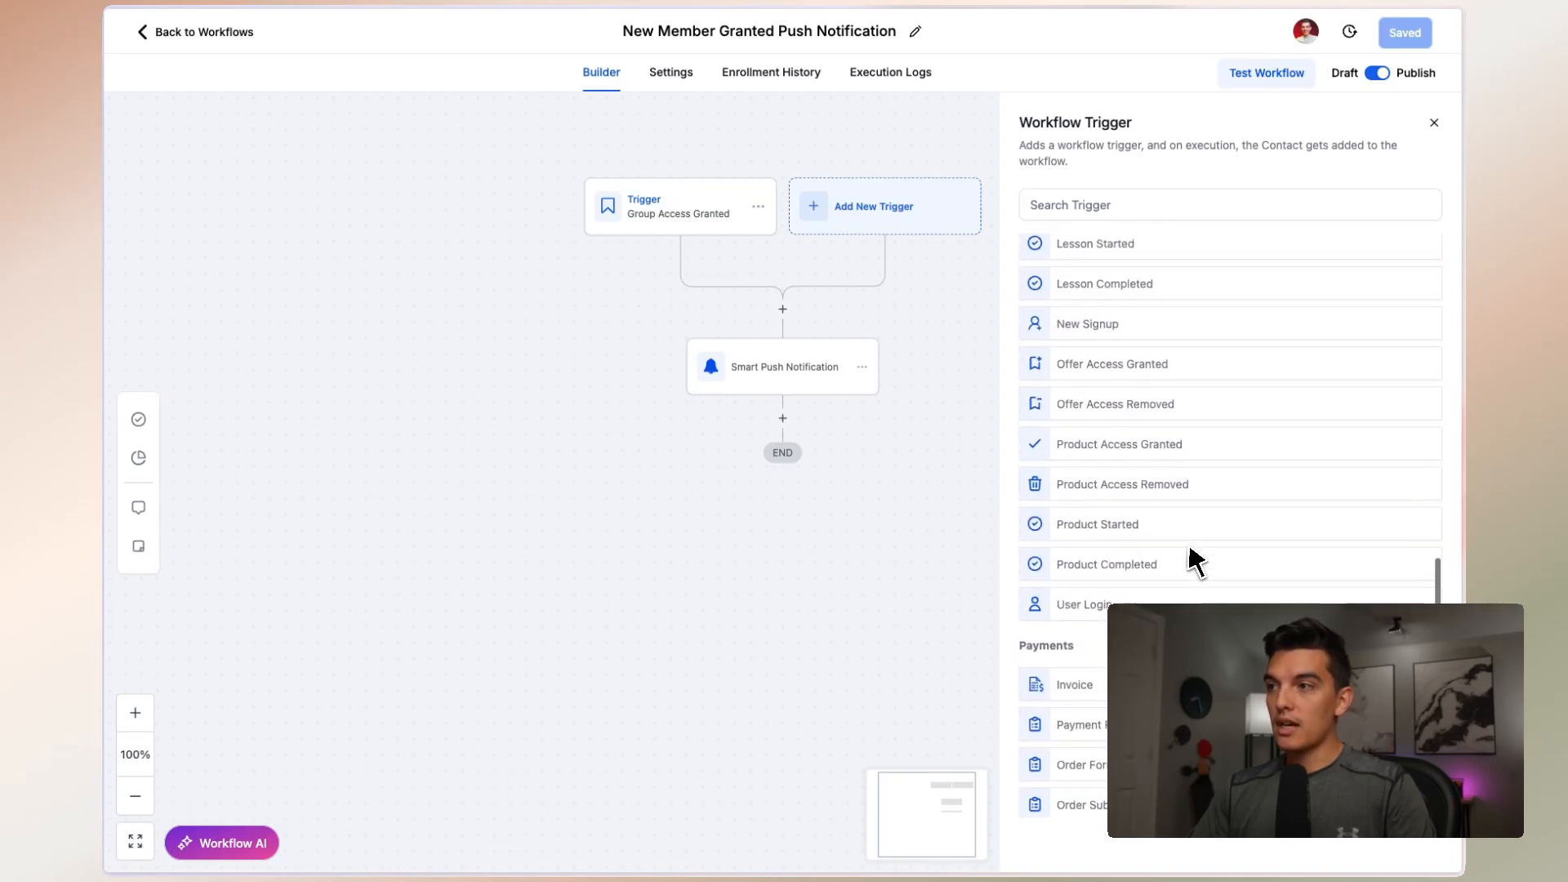
{"action": "scroll", "coordinate": [1189, 543], "scroll_direction": "up", "scroll_amount": 2}
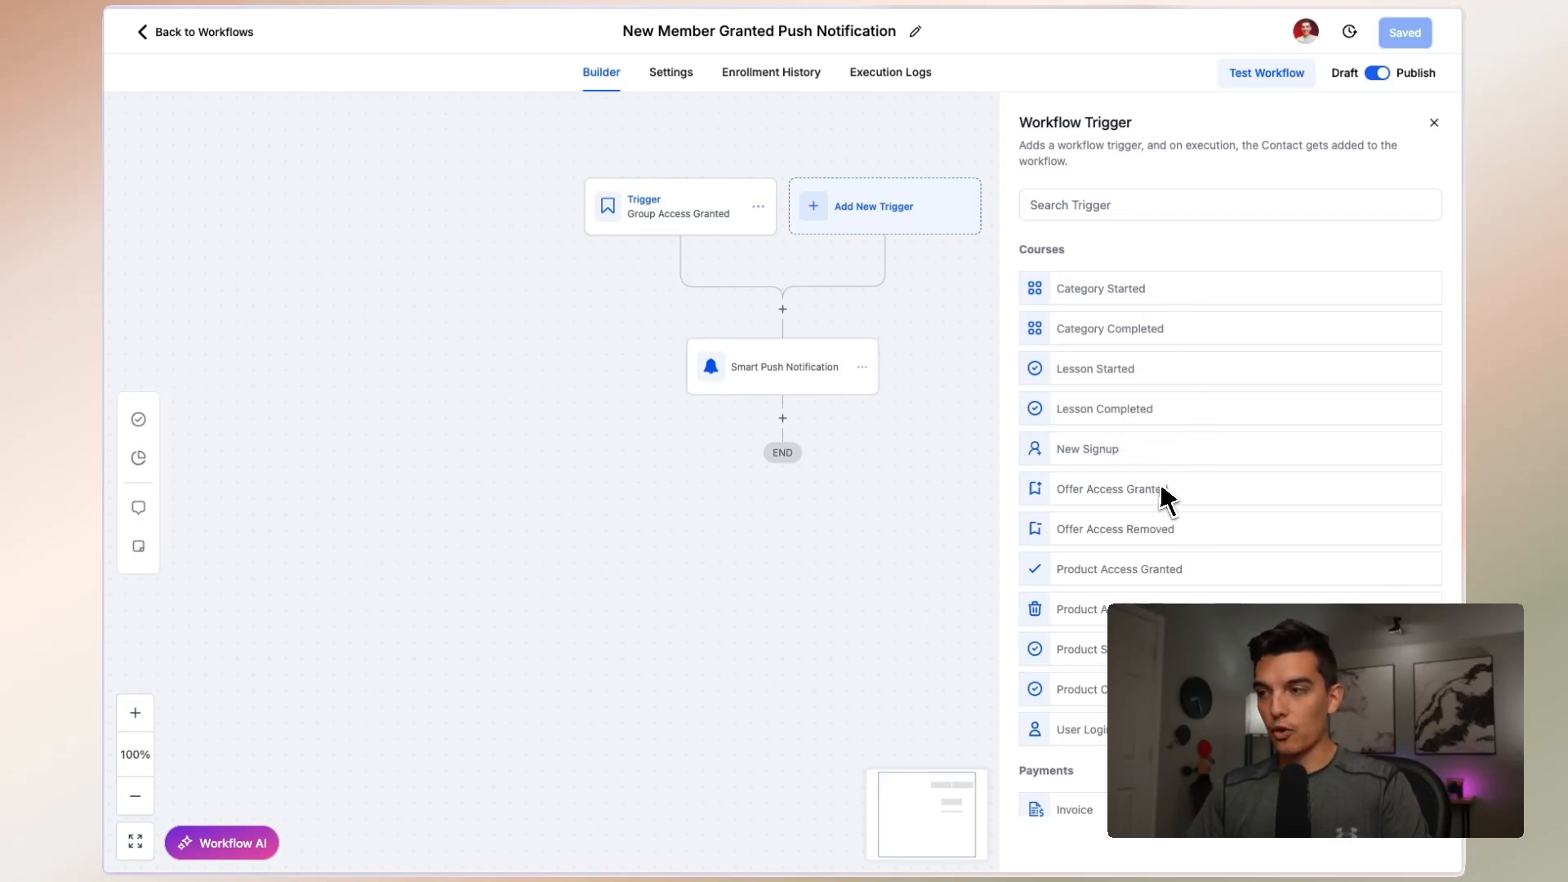
{"action": "scroll", "coordinate": [1168, 499], "scroll_direction": "down", "scroll_amount": 15}
{"action": "scroll", "coordinate": [1180, 498], "scroll_direction": "down", "scroll_amount": 5}
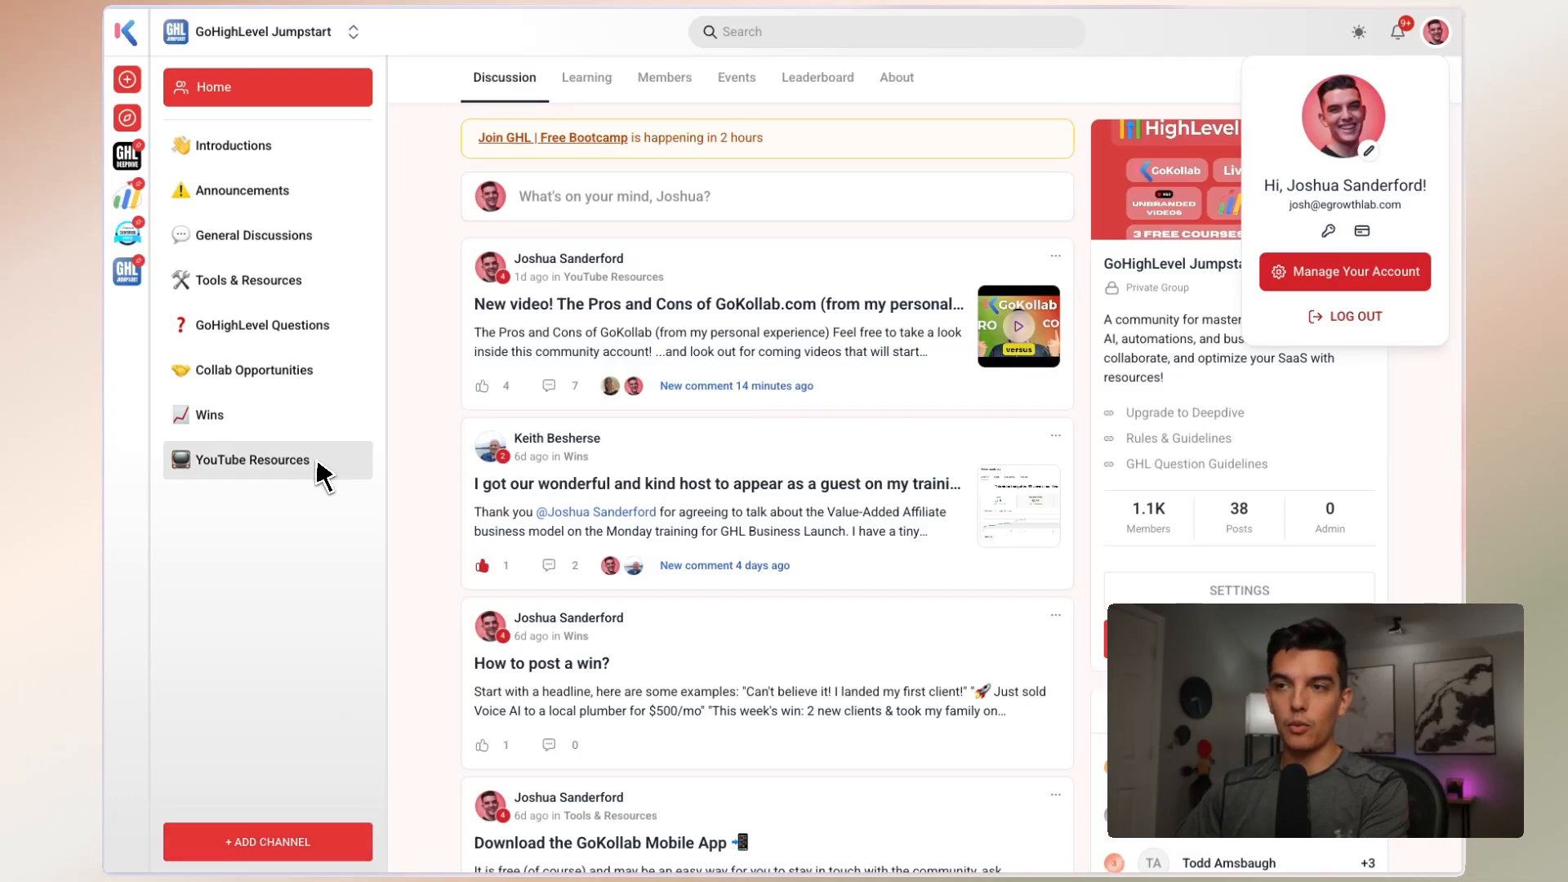
Switch to the GoKollab community, view the privacy and posting options in the YouTube Resources channel settings, and close them
{"action": "left_click", "coordinate": [350, 461]}
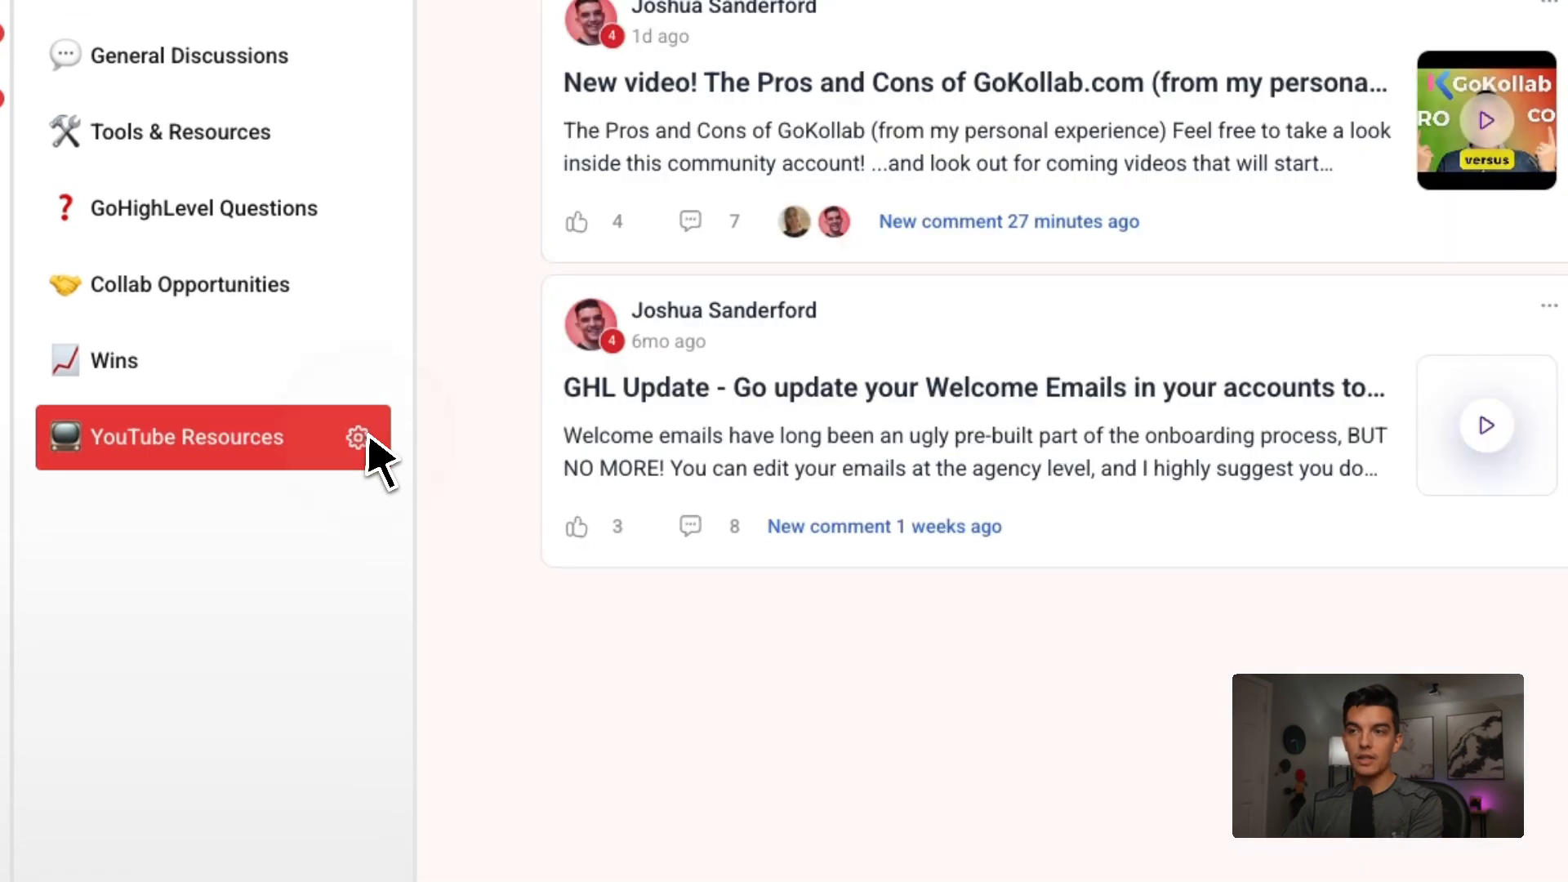
{"action": "left_click", "coordinate": [360, 439]}
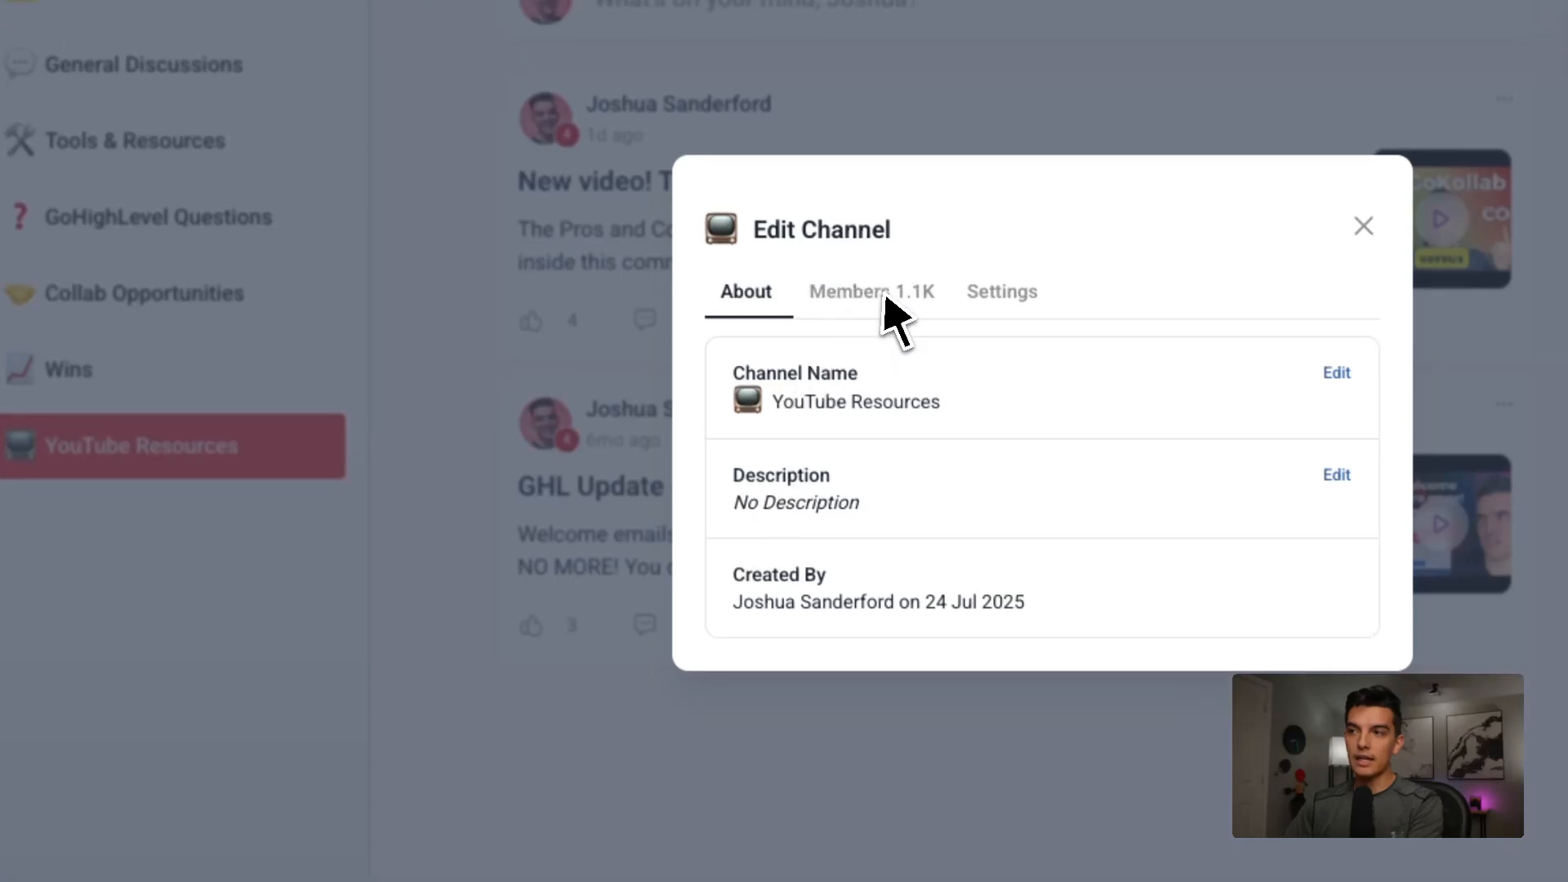
{"action": "left_click", "coordinate": [1049, 283]}
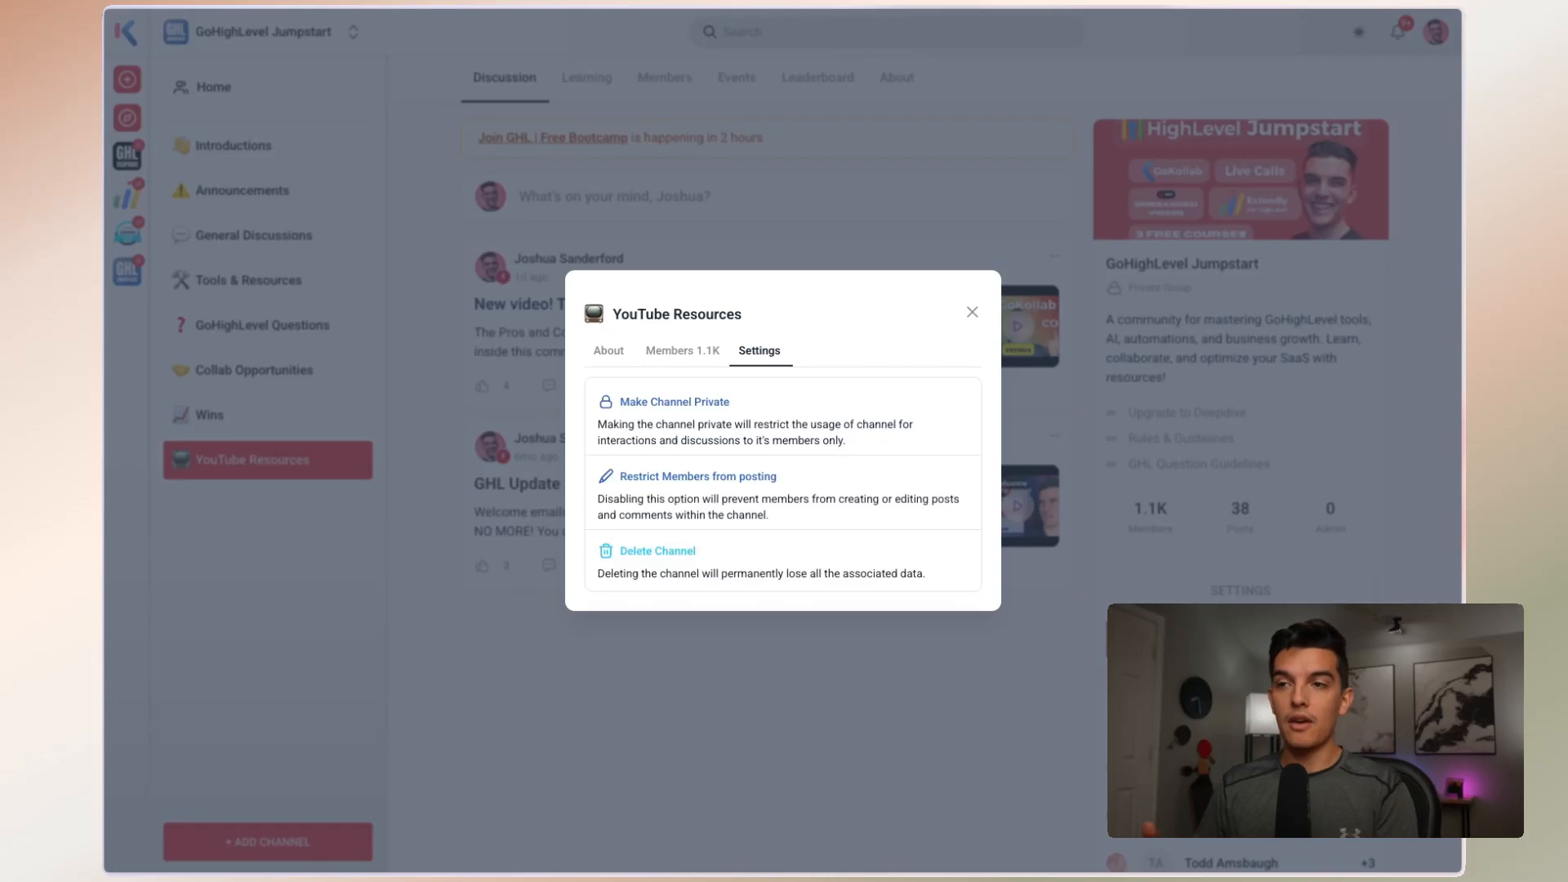
{"action": "left_click", "coordinate": [972, 312]}
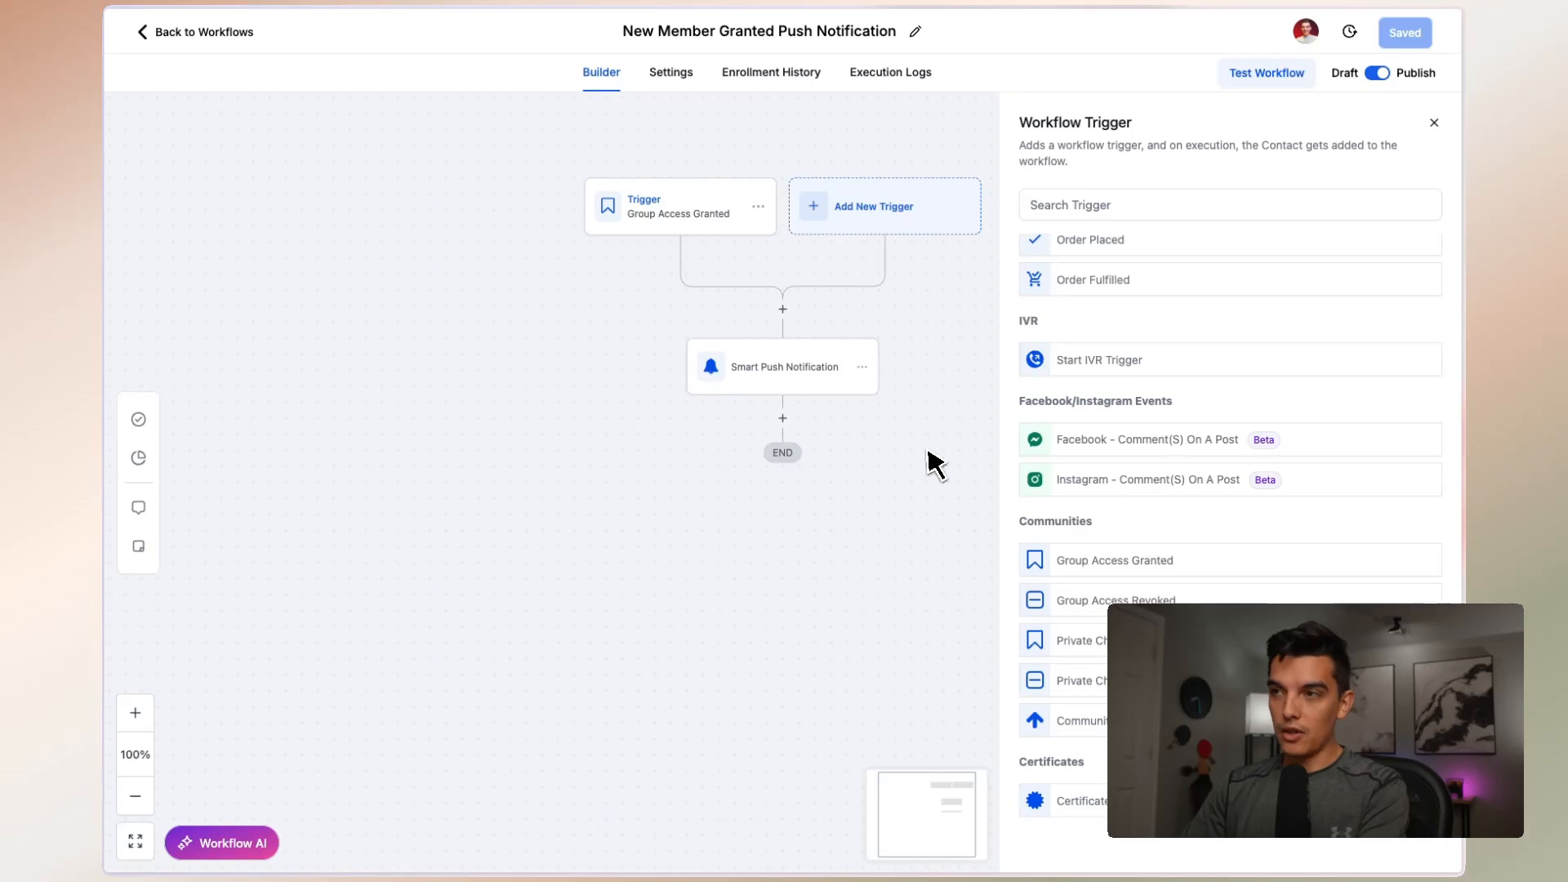
Back in the workflow, check the Group Access Granted trigger and search the actions available before Smart Push Notification for "sms", "email" and "interna"
{"action": "left_click", "coordinate": [677, 207]}
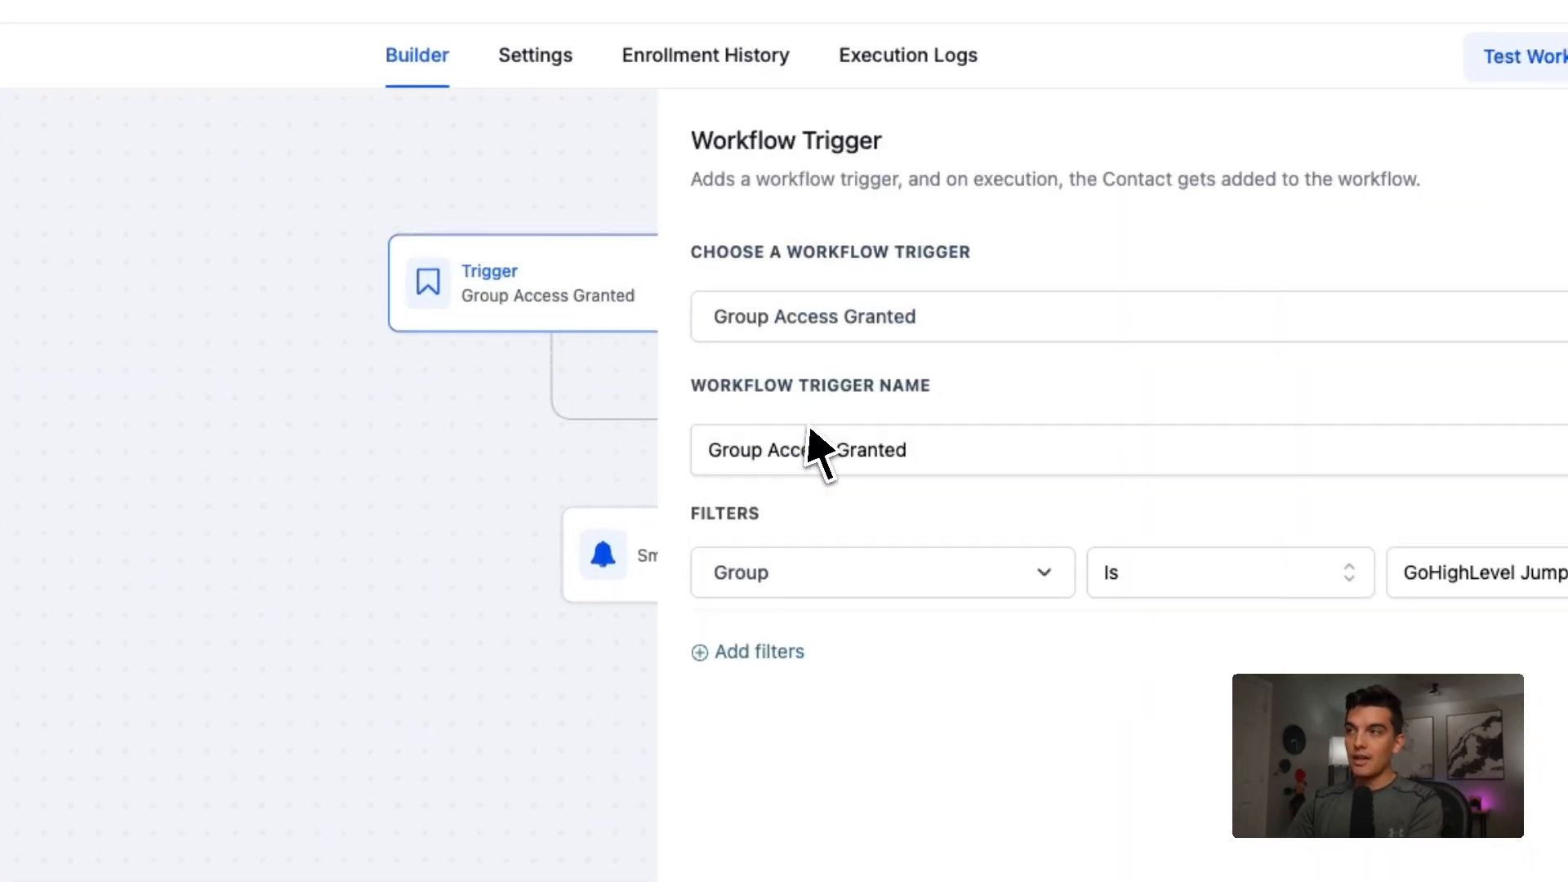
{"action": "left_click", "coordinate": [1511, 205]}
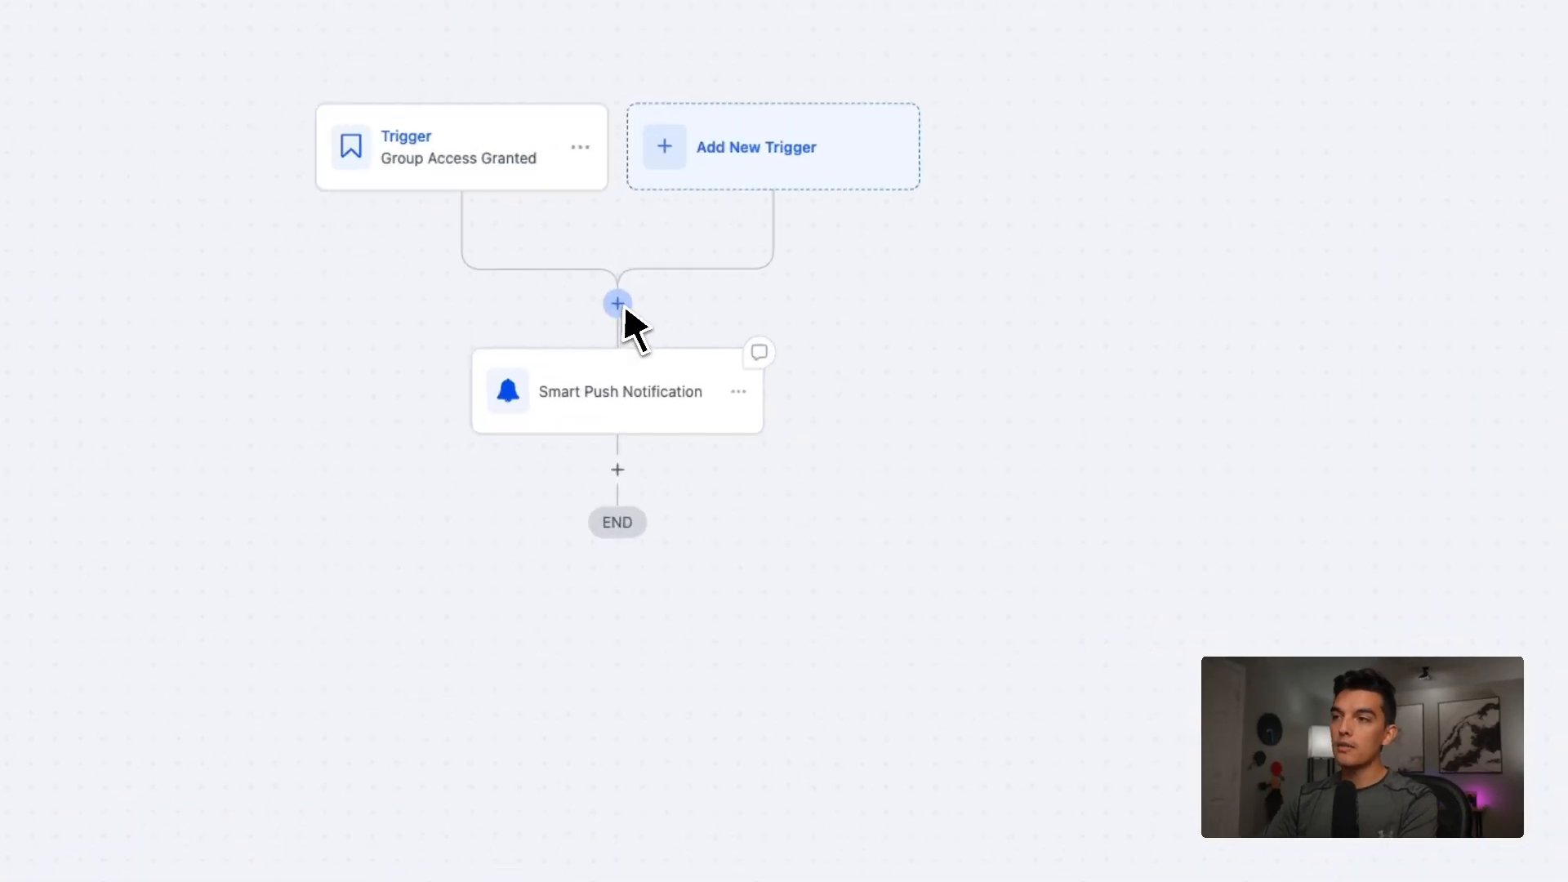
{"action": "left_click", "coordinate": [783, 308]}
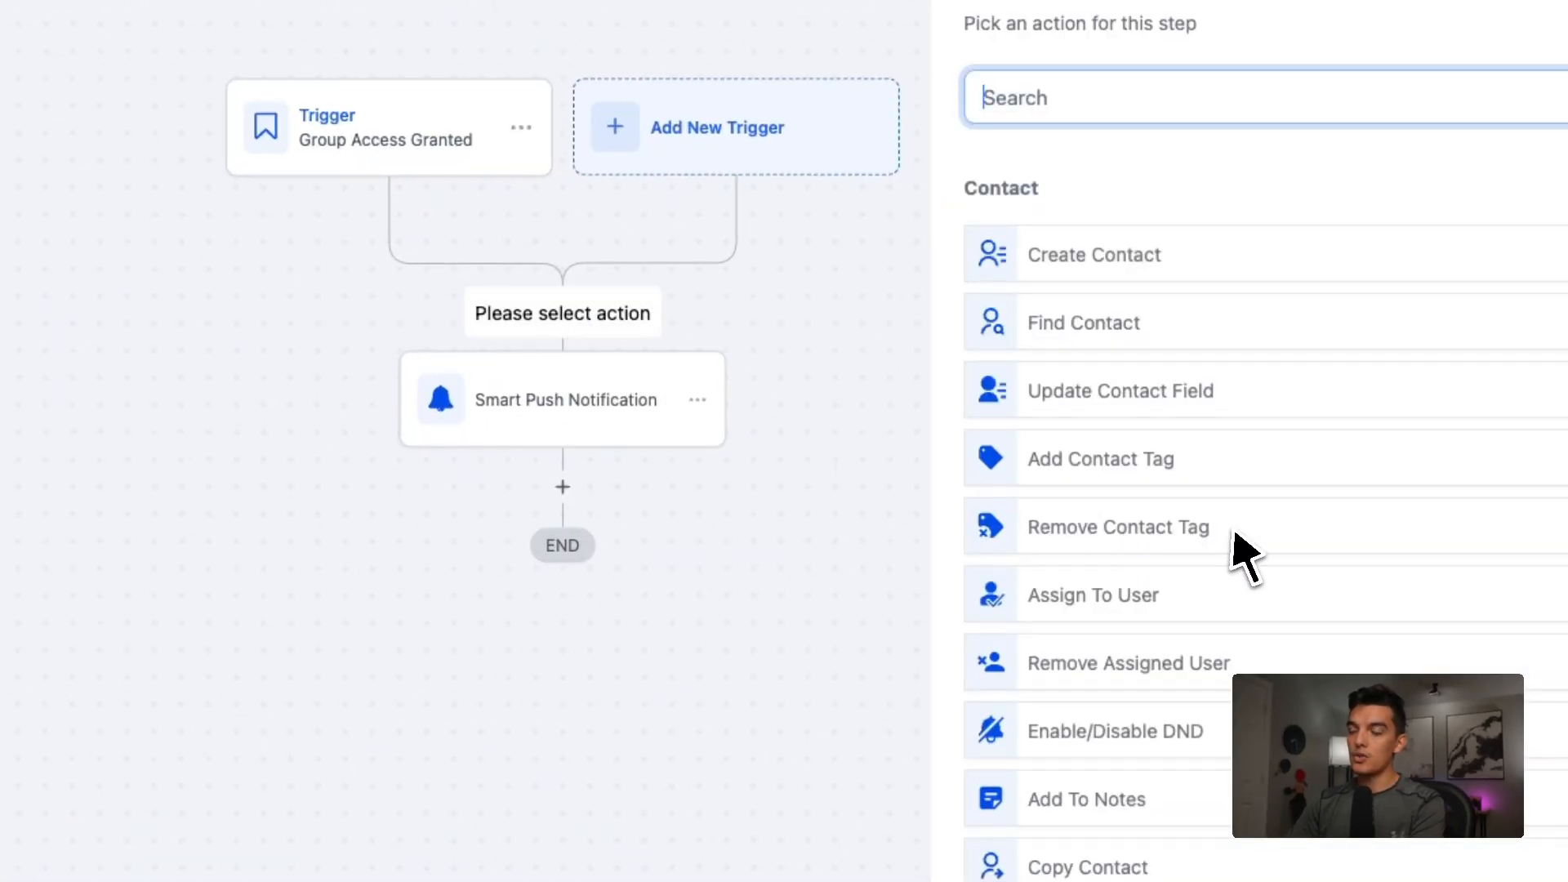
{"action": "type", "text": "sms"}
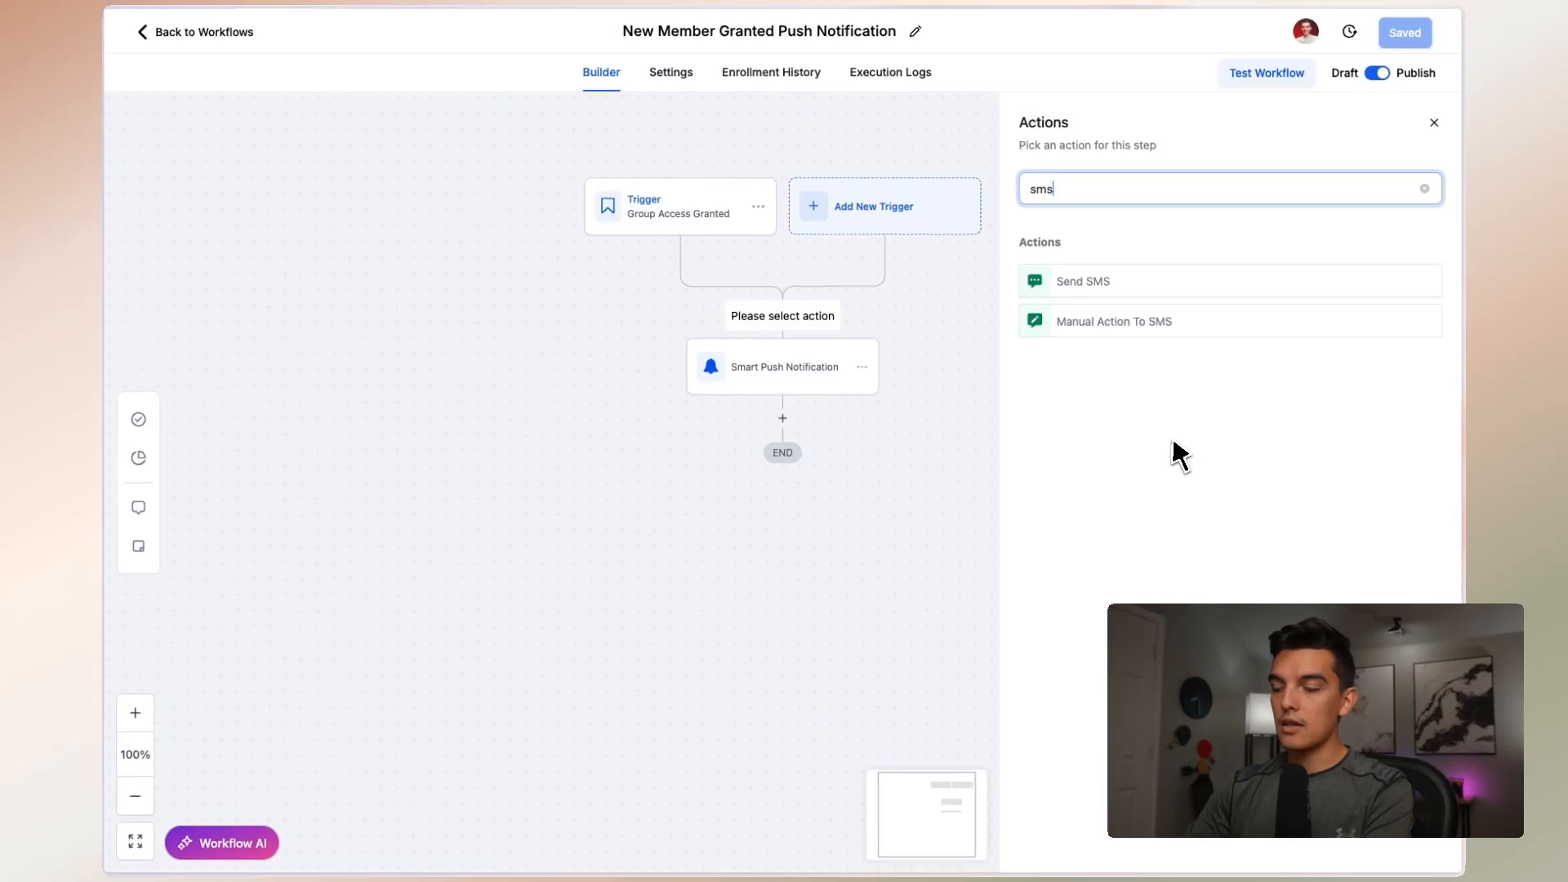
{"action": "key", "text": "ctrl+a"}
{"action": "type", "text": "email"}
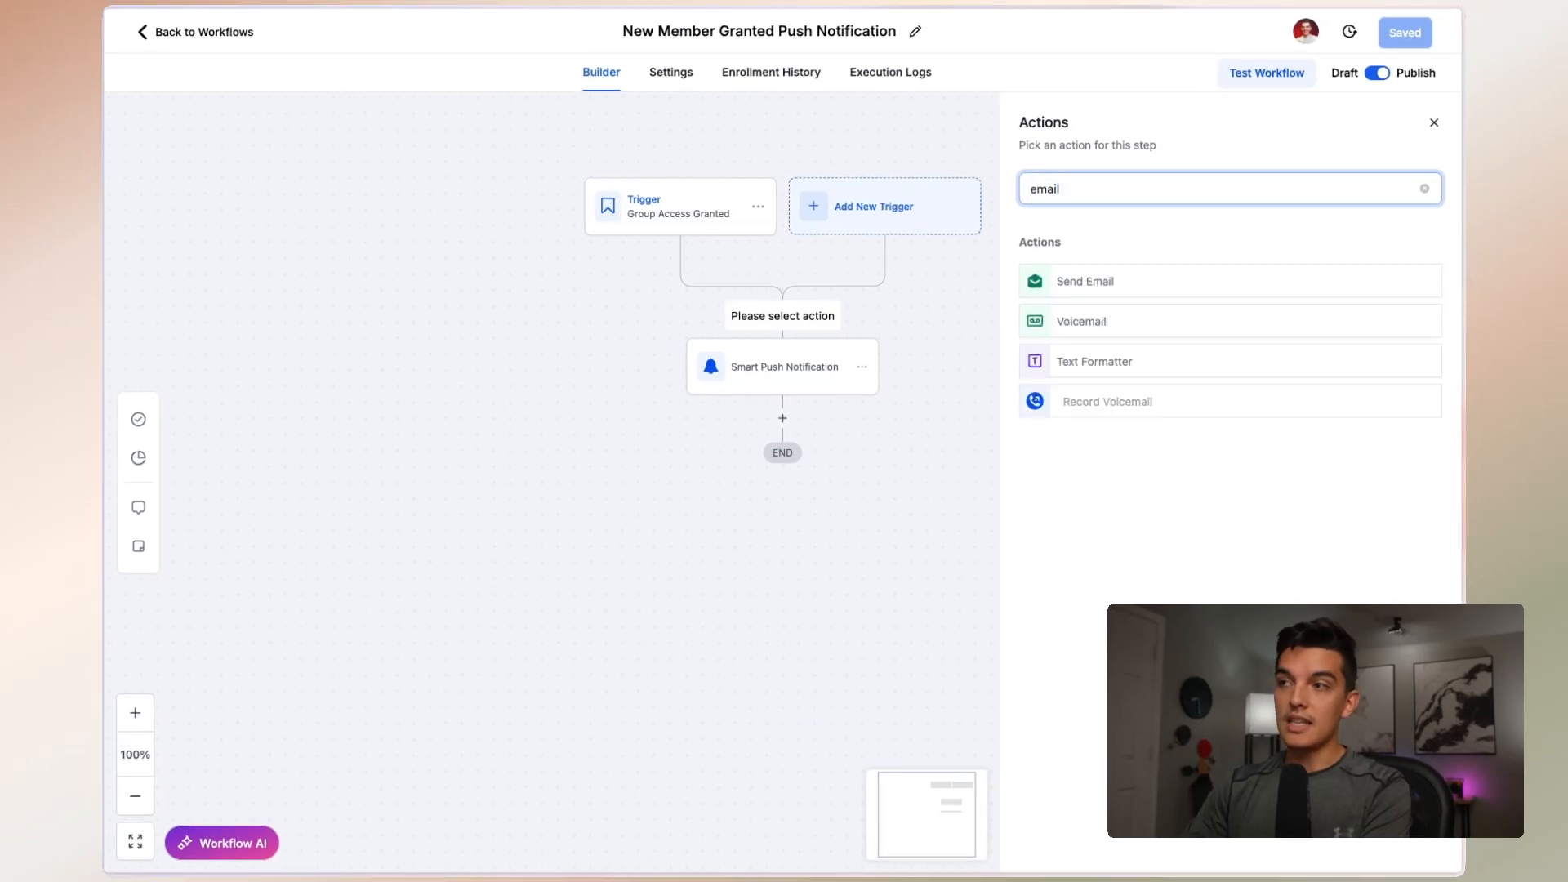
{"action": "key", "text": "ctrl+a"}
{"action": "type", "text": "interna"}
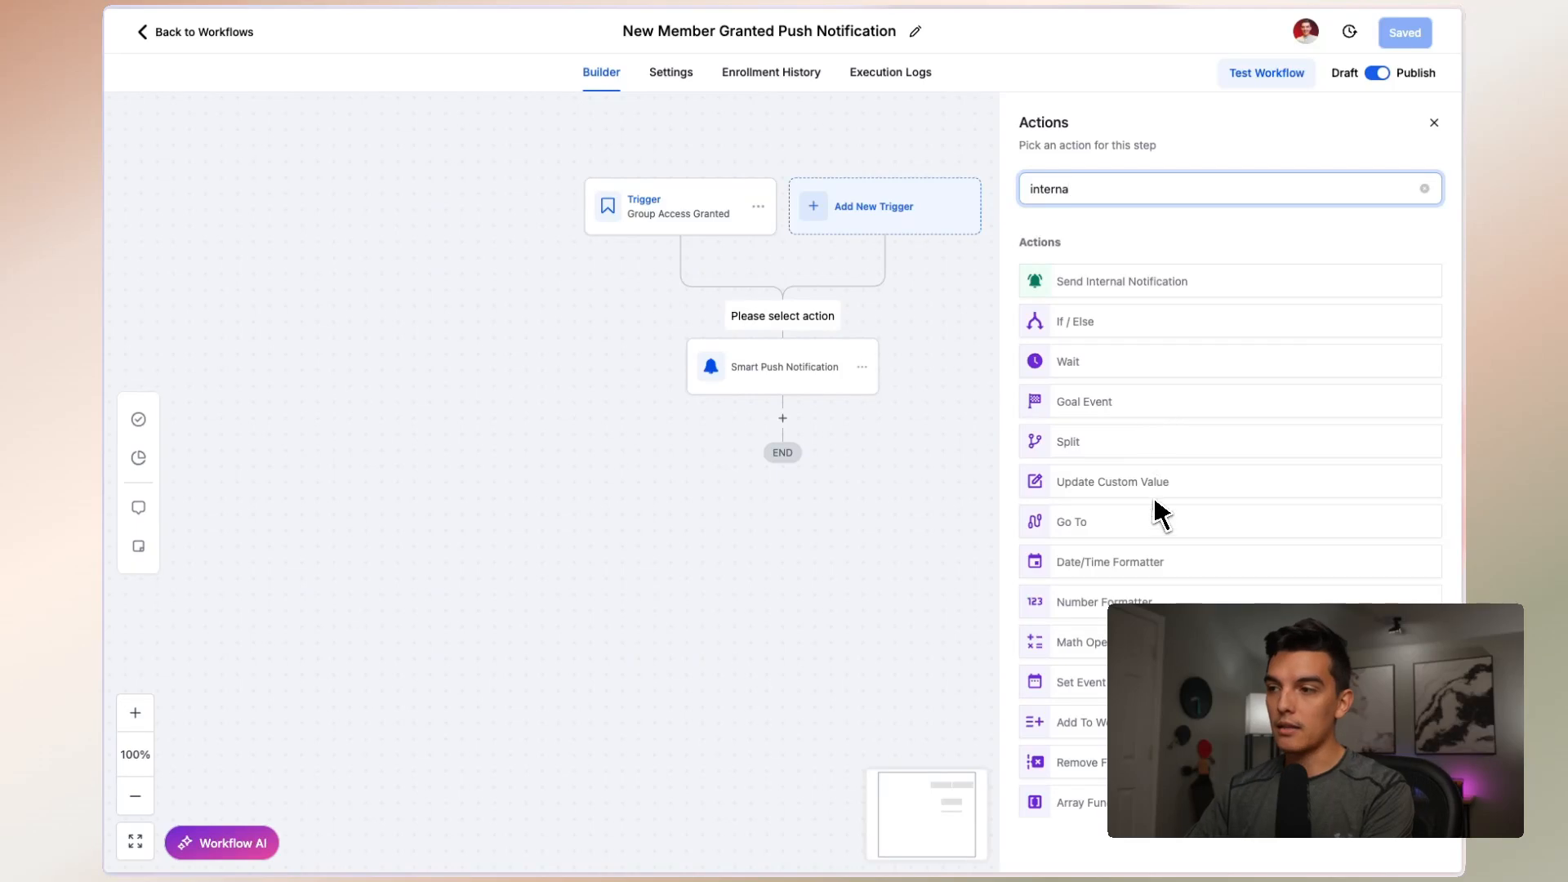
{"action": "scroll", "coordinate": [1223, 529], "scroll_direction": "down", "scroll_amount": 1}
{"action": "scroll", "coordinate": [1223, 535], "scroll_direction": "down", "scroll_amount": 2}
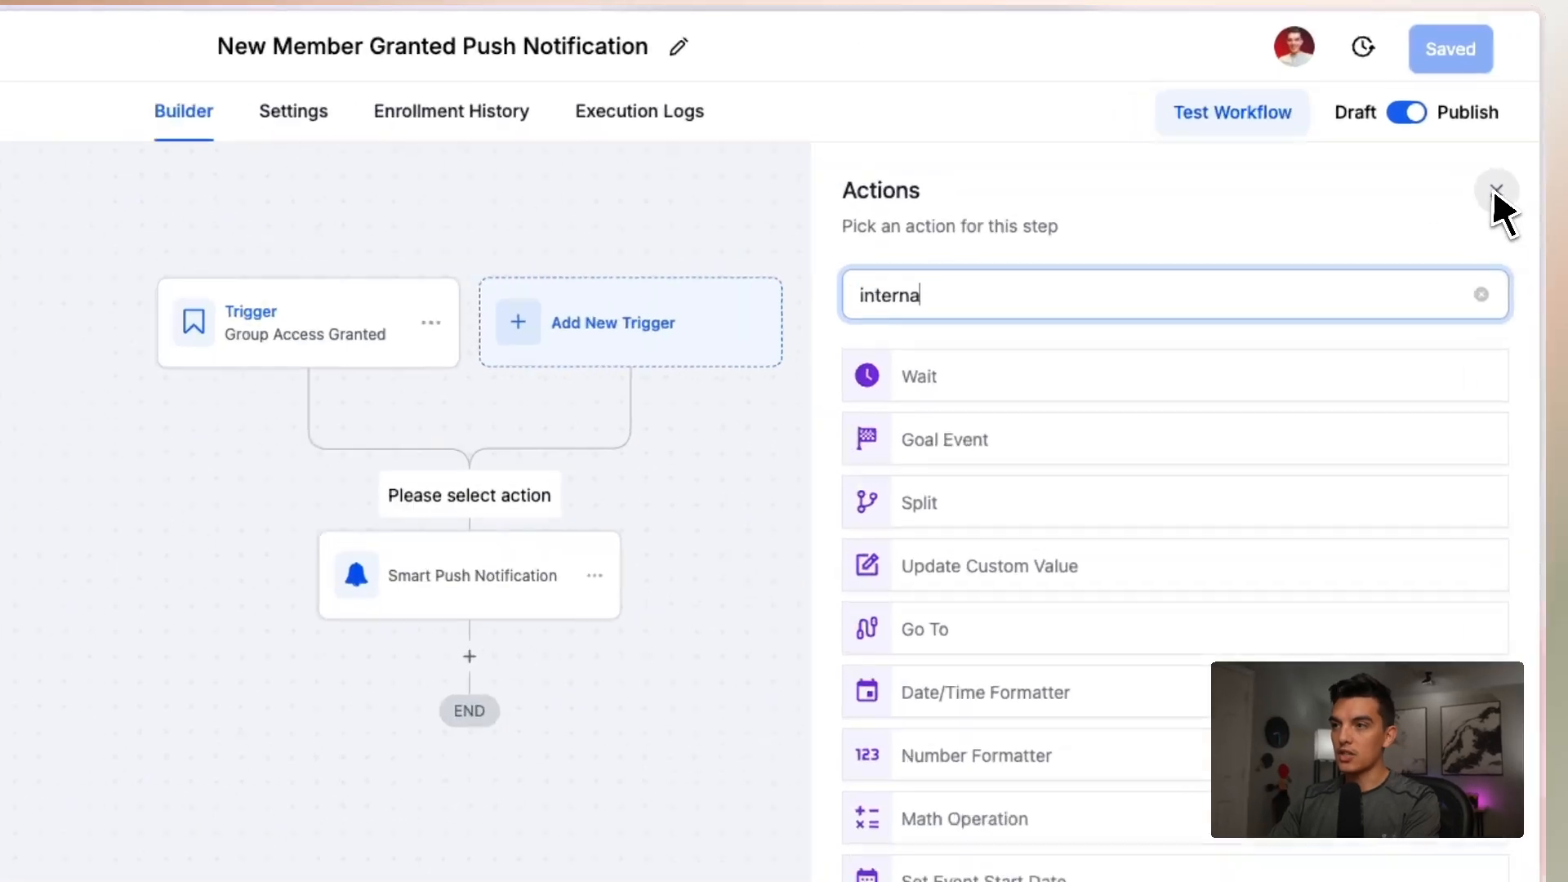
{"action": "left_click", "coordinate": [1434, 123]}
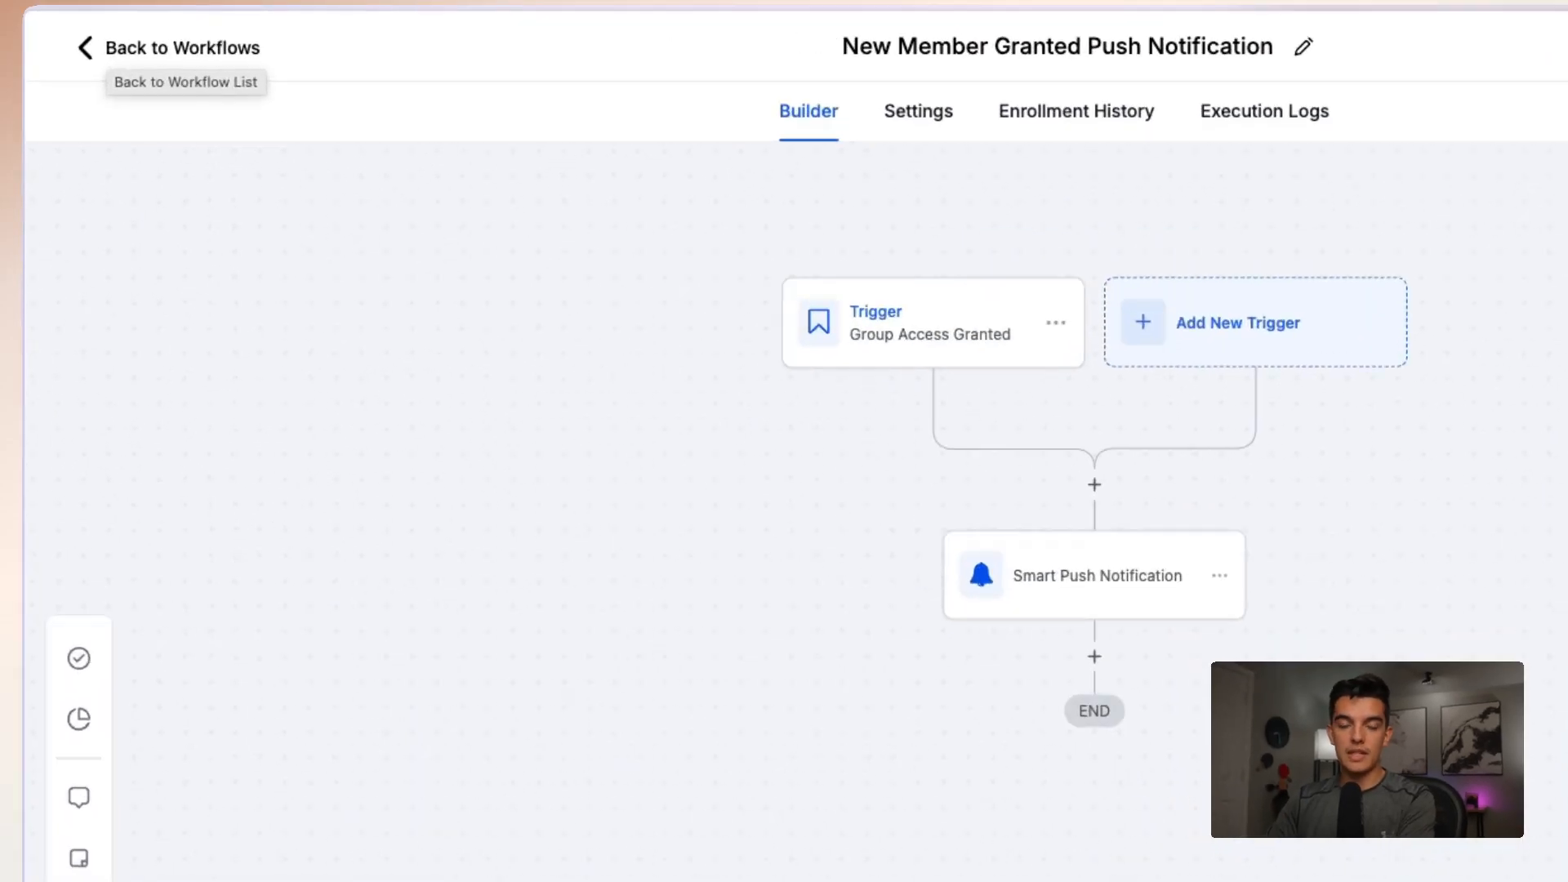
Leave the workflow and view the client portal and DND options on a contact's record in the demo account
{"action": "left_click", "coordinate": [180, 32]}
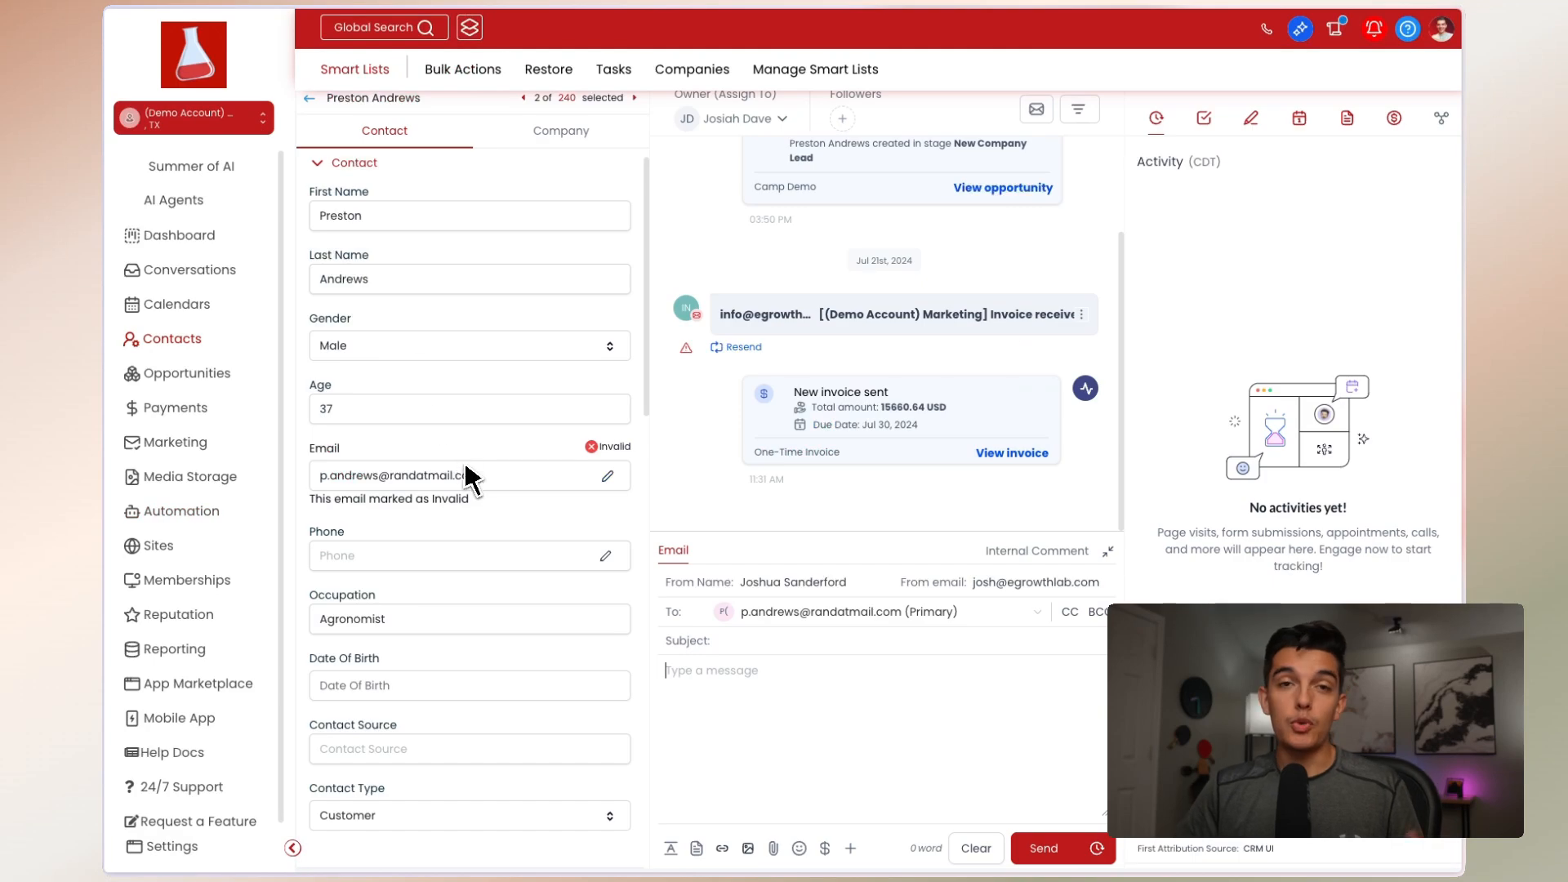
{"action": "scroll", "coordinate": [474, 482], "scroll_direction": "down", "scroll_amount": 15}
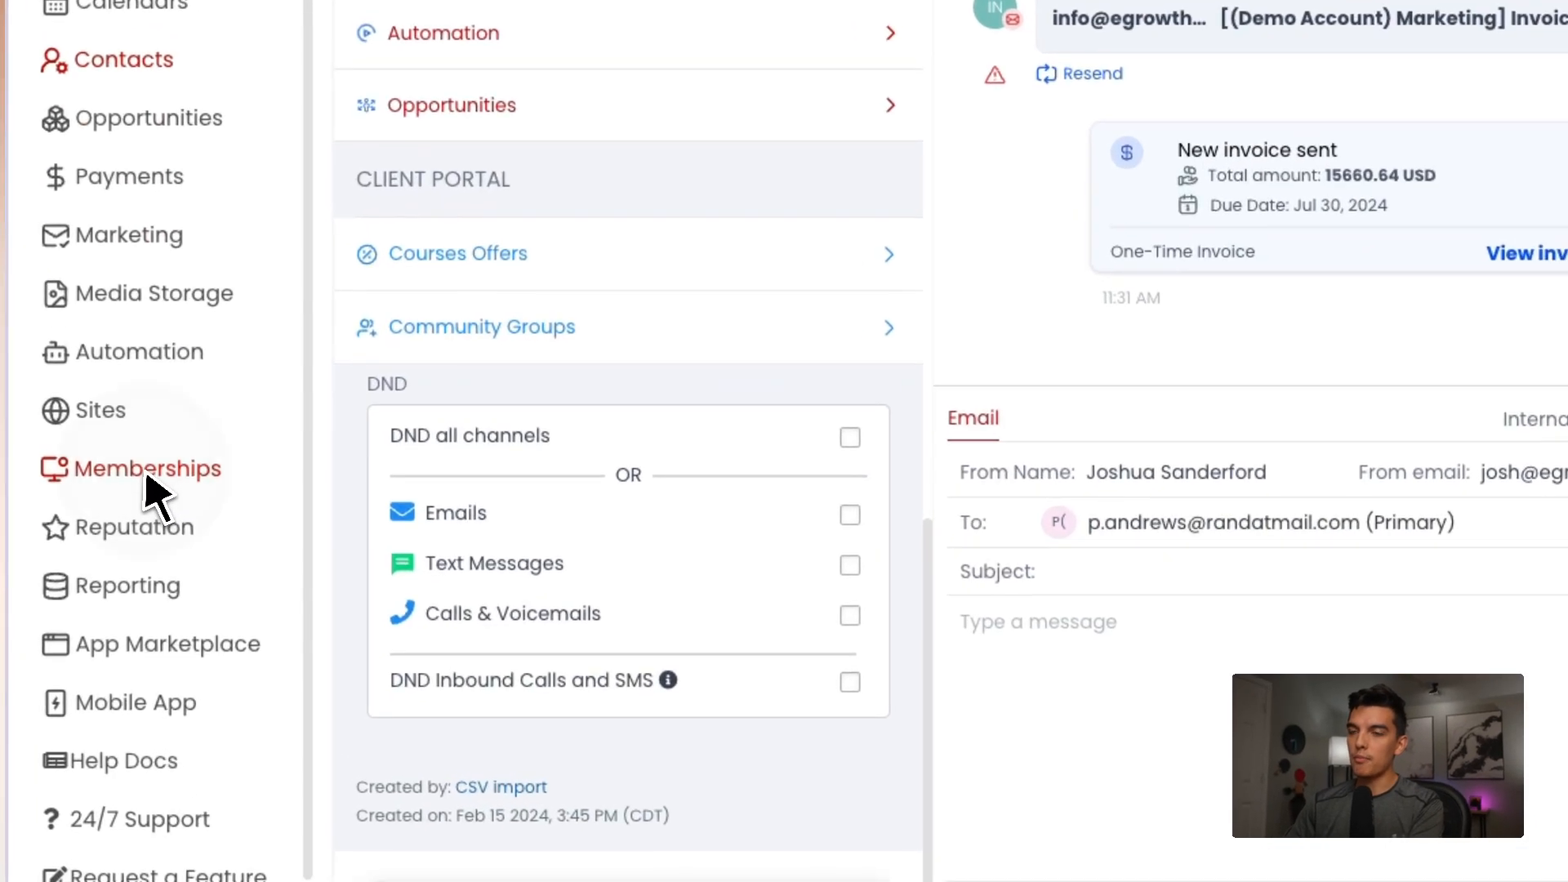
Open the client portal dashboard under Memberships
{"action": "left_click", "coordinate": [199, 583]}
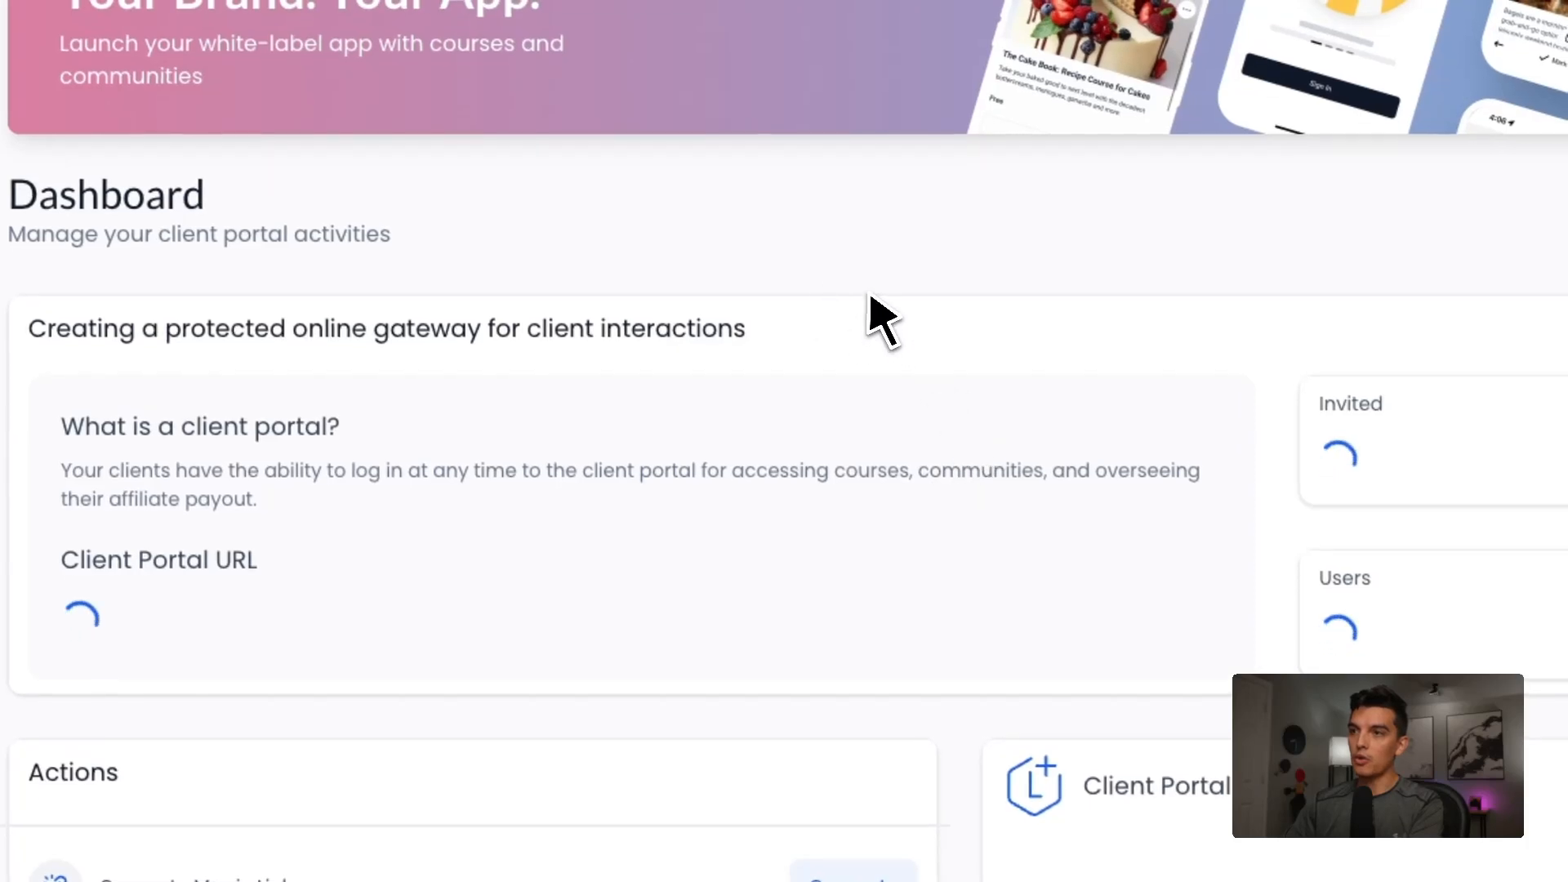